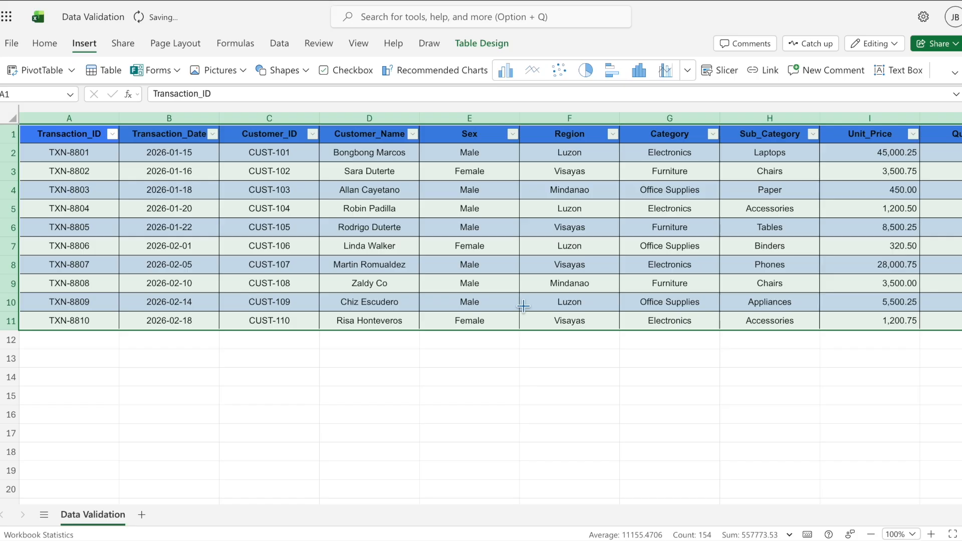
Step: Select the ten Sex values in cells E2:E11, excluding the header
{"action": "left_click", "coordinate": [500, 298]}
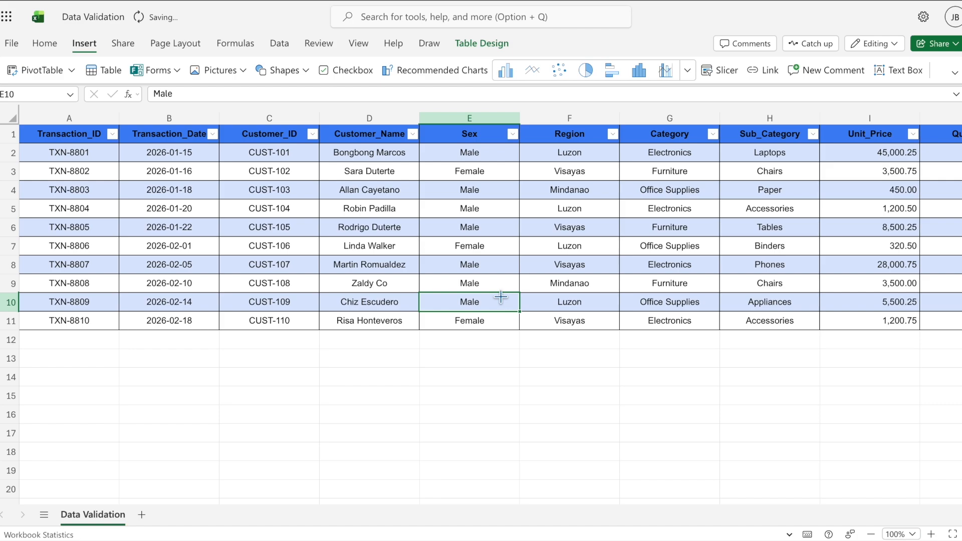
{"action": "left_click", "coordinate": [482, 139]}
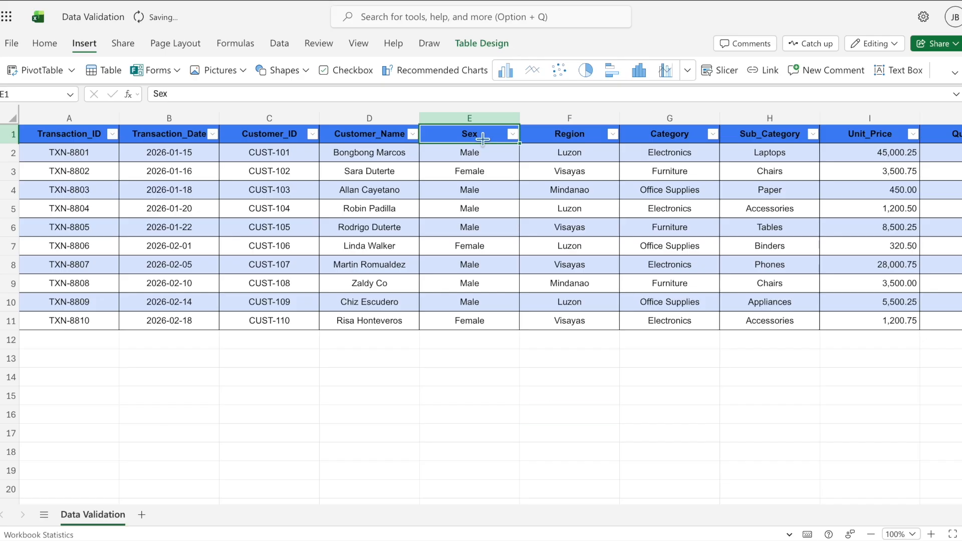
{"action": "left_click", "coordinate": [548, 409]}
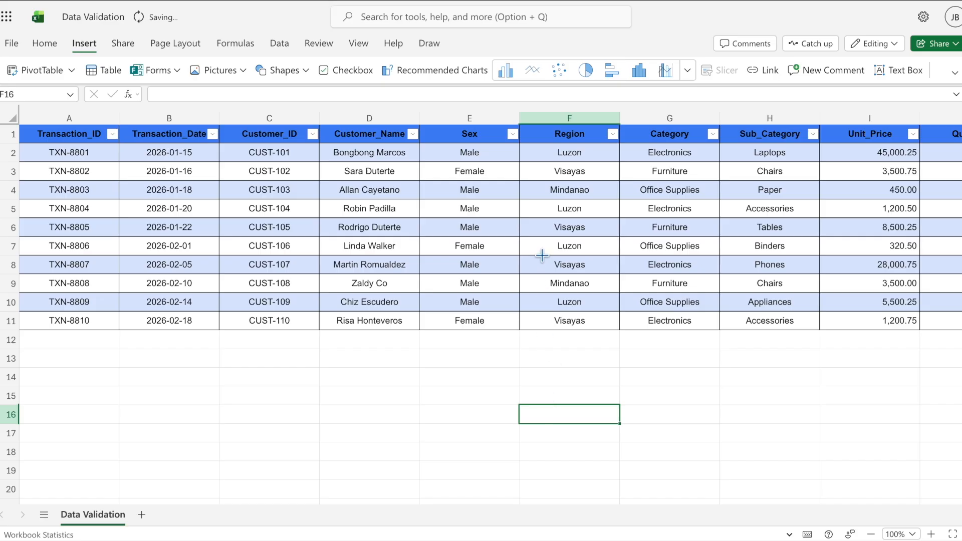
{"action": "left_click_drag", "start_coordinate": [496, 155], "coordinate": [480, 314]}
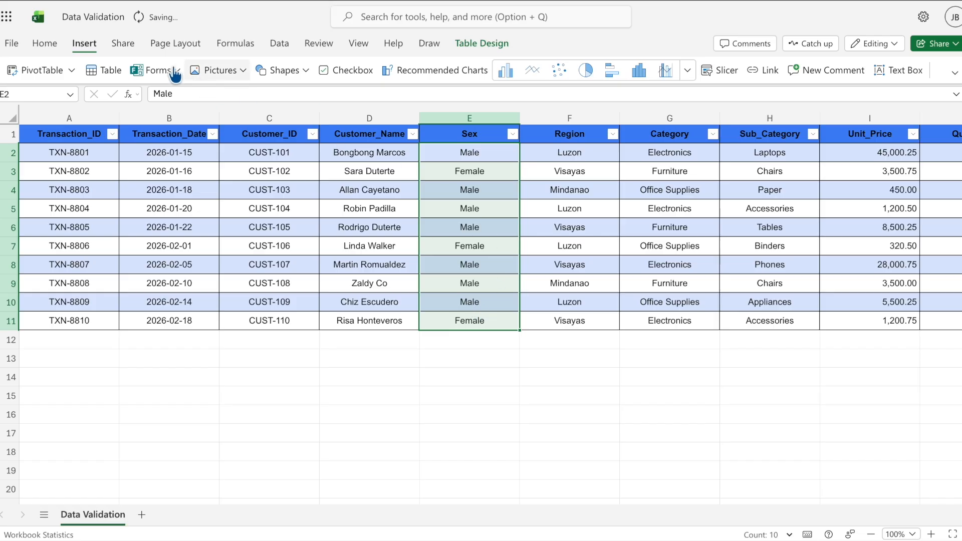
Step: Give E2:E11 a List validation with source 'Male, Female' for an in-cell drop-down
{"action": "left_click", "coordinate": [279, 47]}
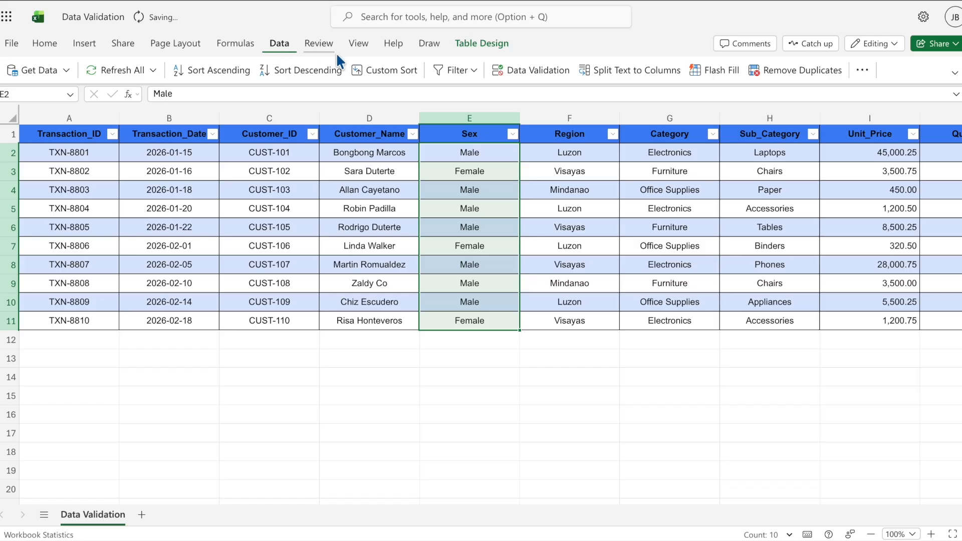
{"action": "left_click", "coordinate": [538, 71]}
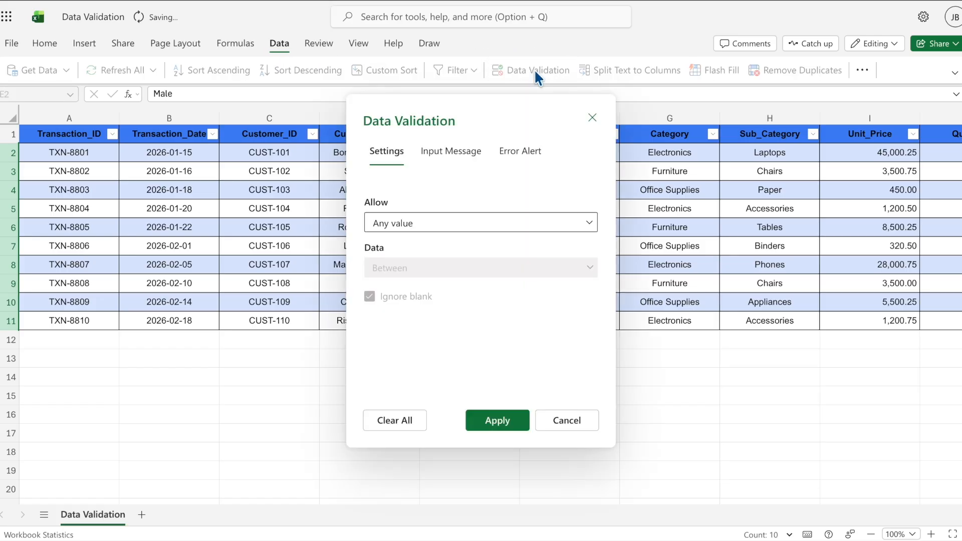
{"action": "left_click", "coordinate": [590, 226]}
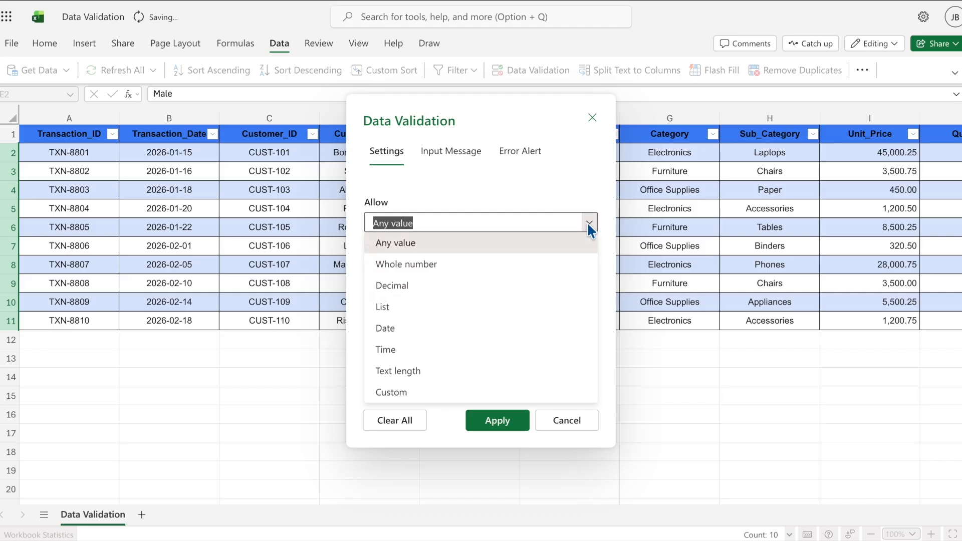
{"action": "left_click", "coordinate": [448, 307]}
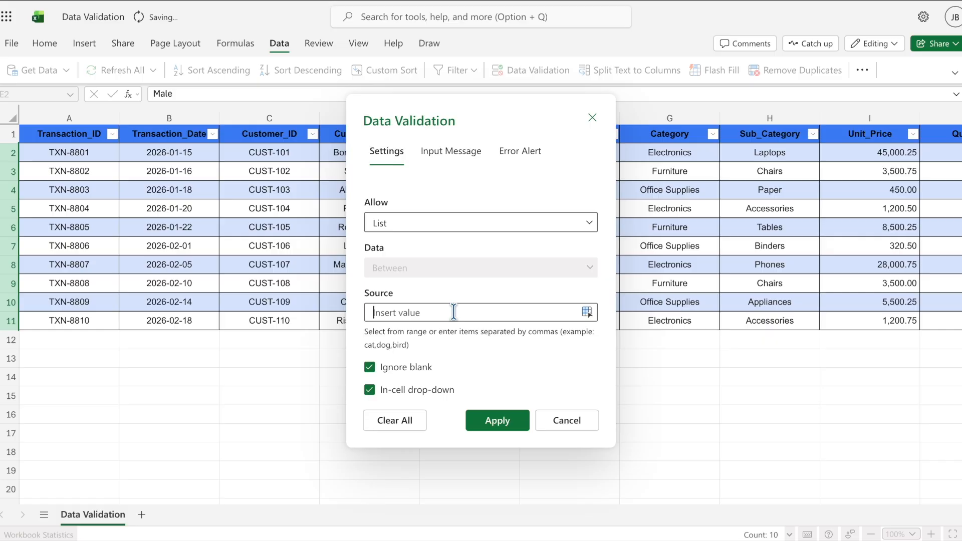
{"action": "left_click", "coordinate": [453, 312]}
{"action": "type", "text": "Male, Female"}
{"action": "left_click", "coordinate": [507, 427]}
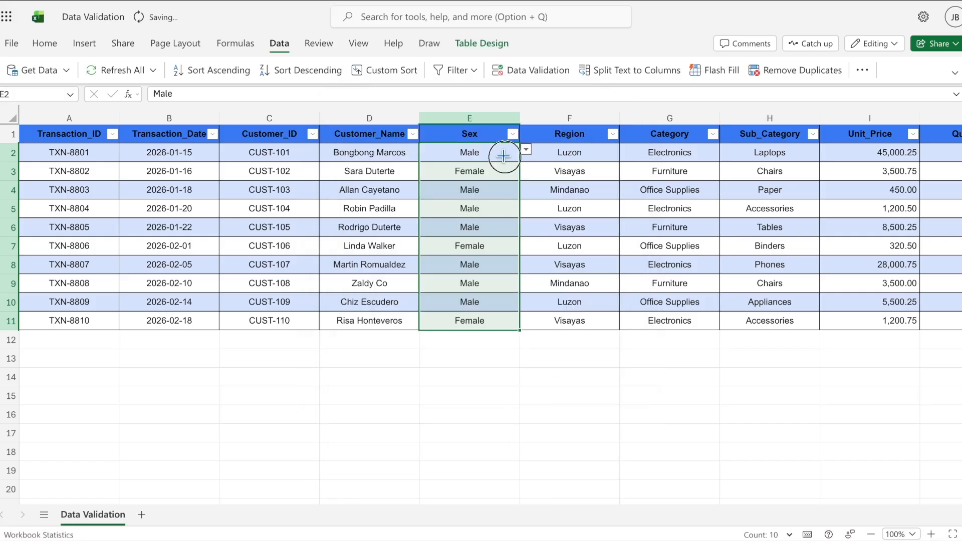
{"action": "left_click", "coordinate": [503, 156]}
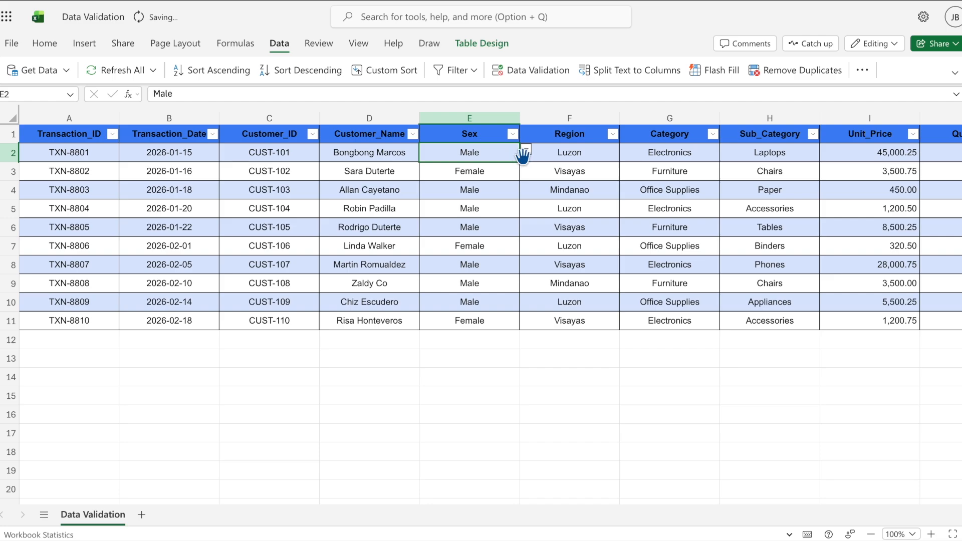
{"action": "left_click", "coordinate": [526, 150]}
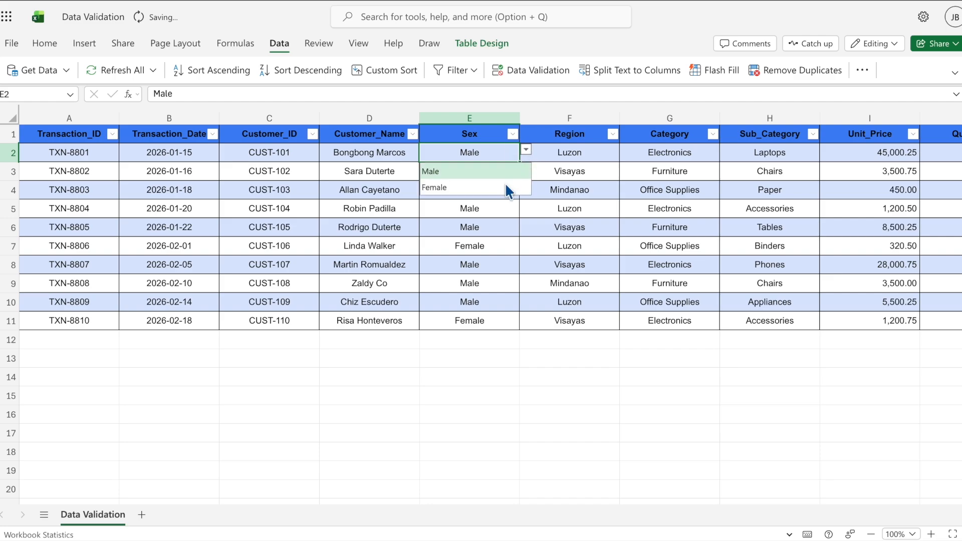
{"action": "left_click", "coordinate": [497, 209]}
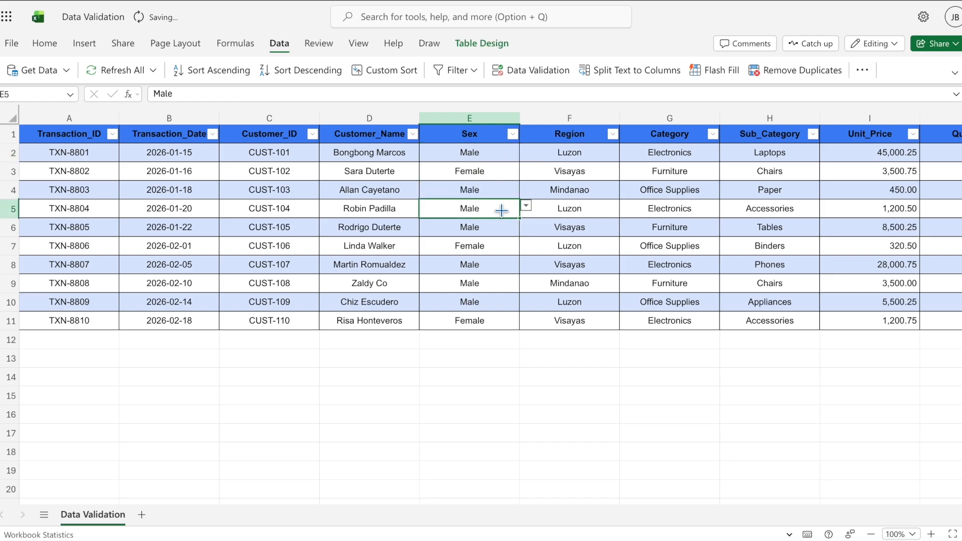
{"action": "left_click", "coordinate": [479, 339]}
{"action": "type", "text": "Male"}
{"action": "key", "text": "Return"}
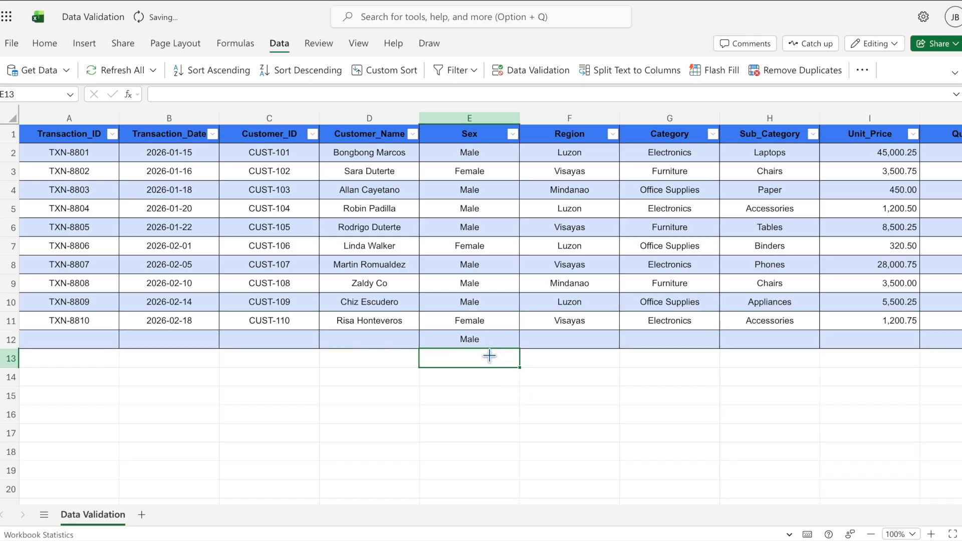
{"action": "type", "text": "Tr"}
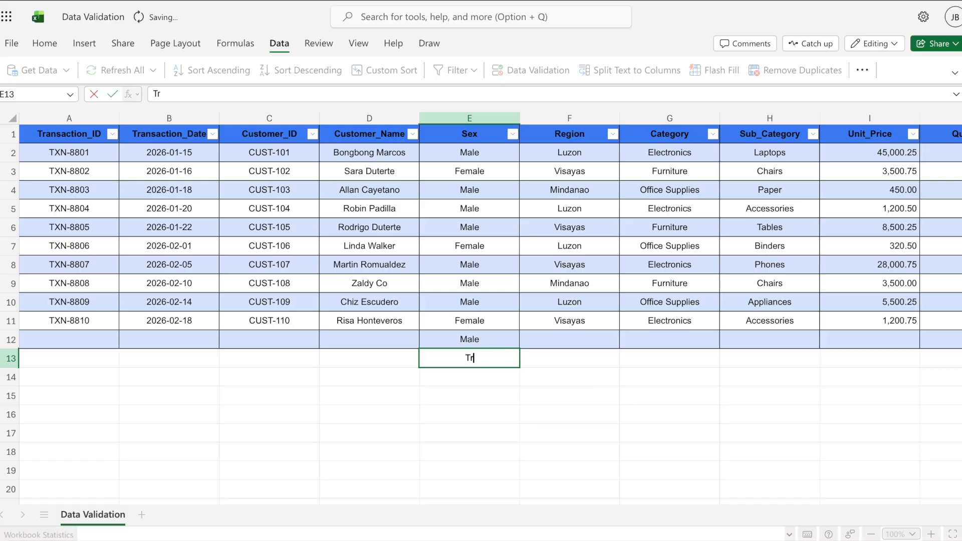
{"action": "type", "text": "ansgender"}
{"action": "key", "text": "Return"}
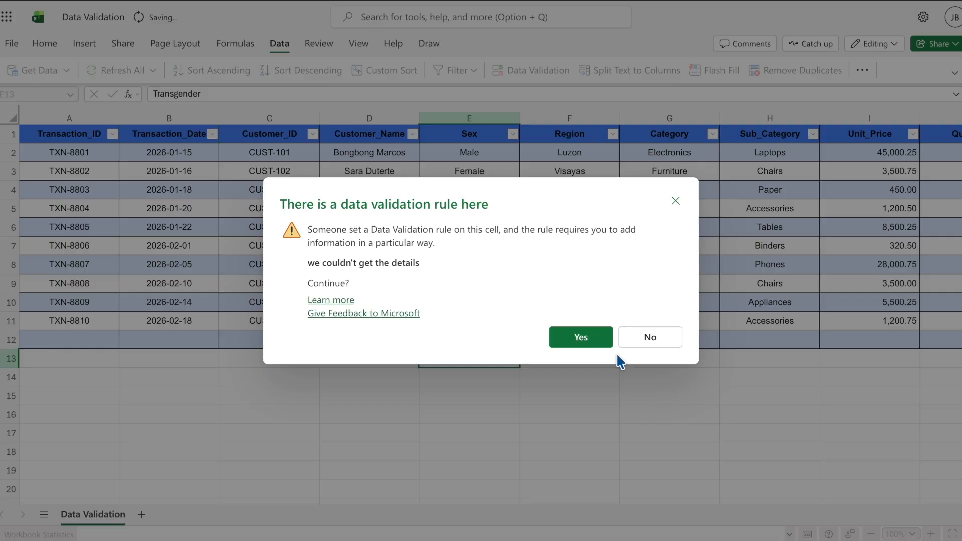
{"action": "left_click", "coordinate": [676, 202]}
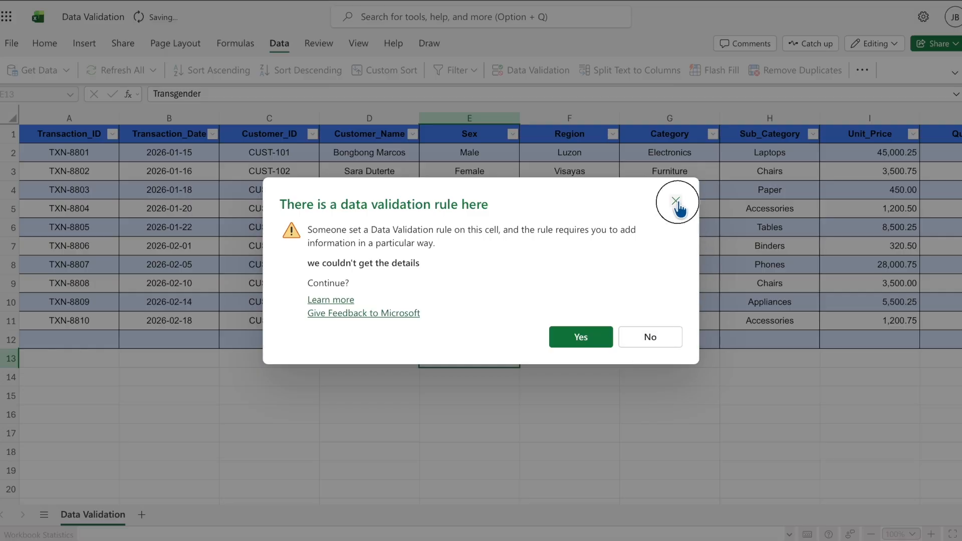
{"action": "left_click", "coordinate": [530, 355]}
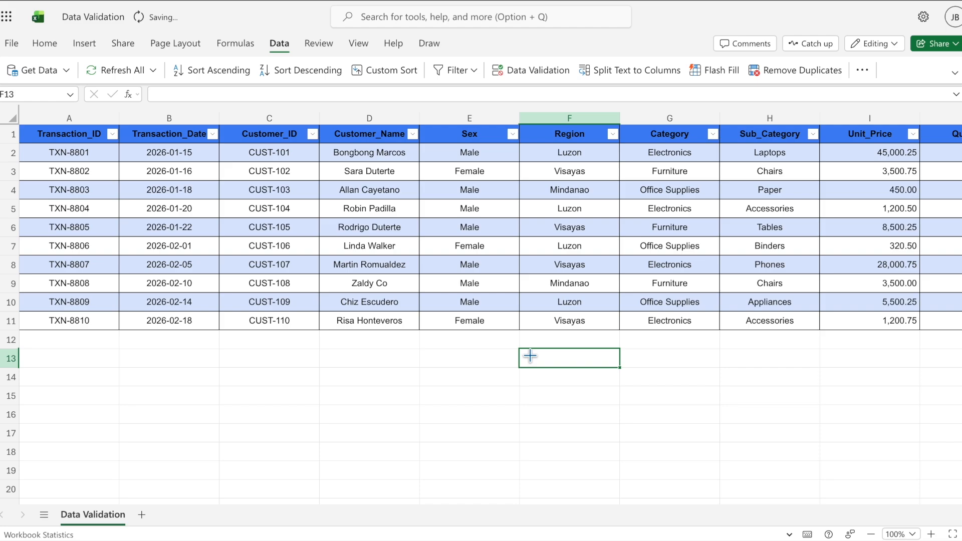
Step: Enter the header 'Age' in cell O1, right after Order_Status
{"action": "scroll", "coordinate": [561, 370], "scroll_direction": "right", "scroll_amount": 7}
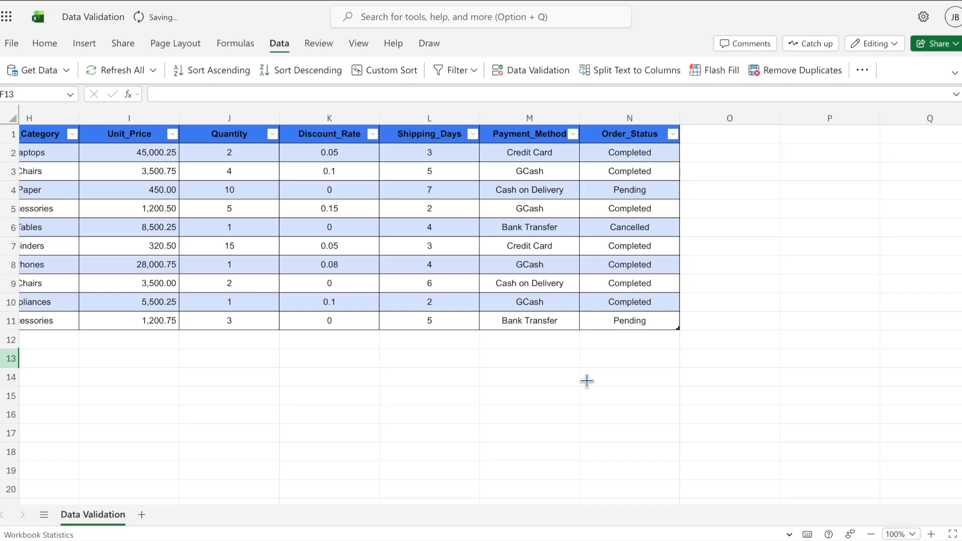
{"action": "left_click", "coordinate": [697, 137]}
{"action": "type", "text": "Age"}
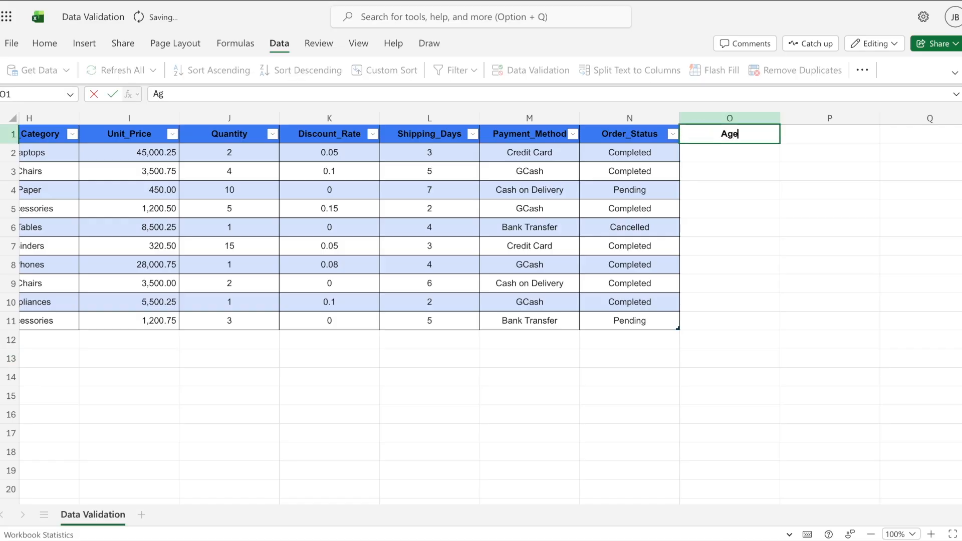
{"action": "key", "text": "Return"}
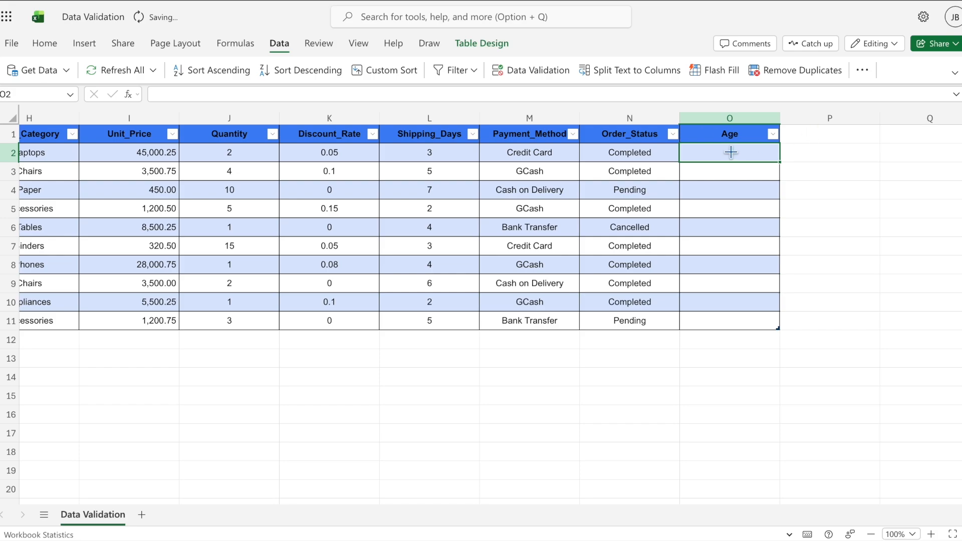
Step: Apply a Whole number, Greater than 40 validation rule to Age cells O2:O11
{"action": "left_click_drag", "start_coordinate": [732, 153], "coordinate": [712, 314]}
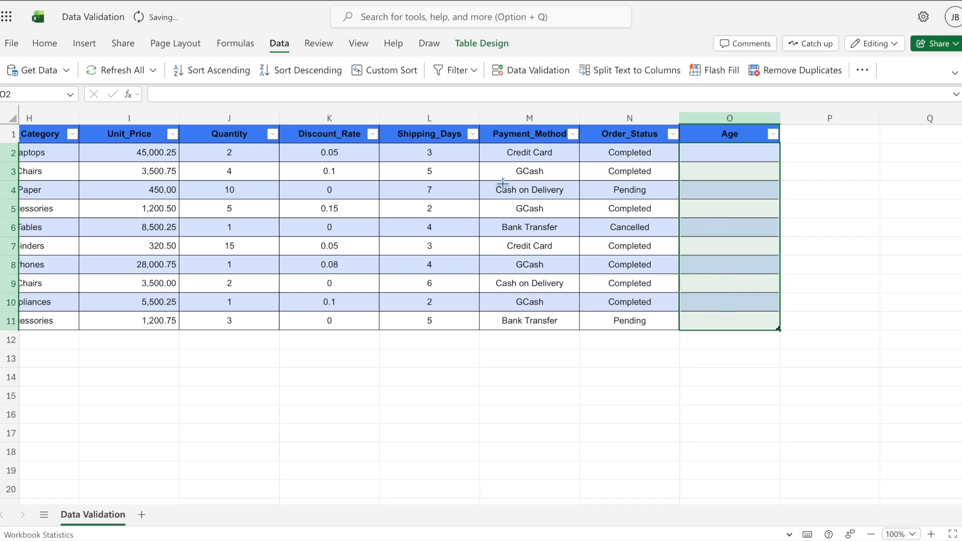
{"action": "left_click", "coordinate": [280, 43]}
{"action": "left_click", "coordinate": [527, 71]}
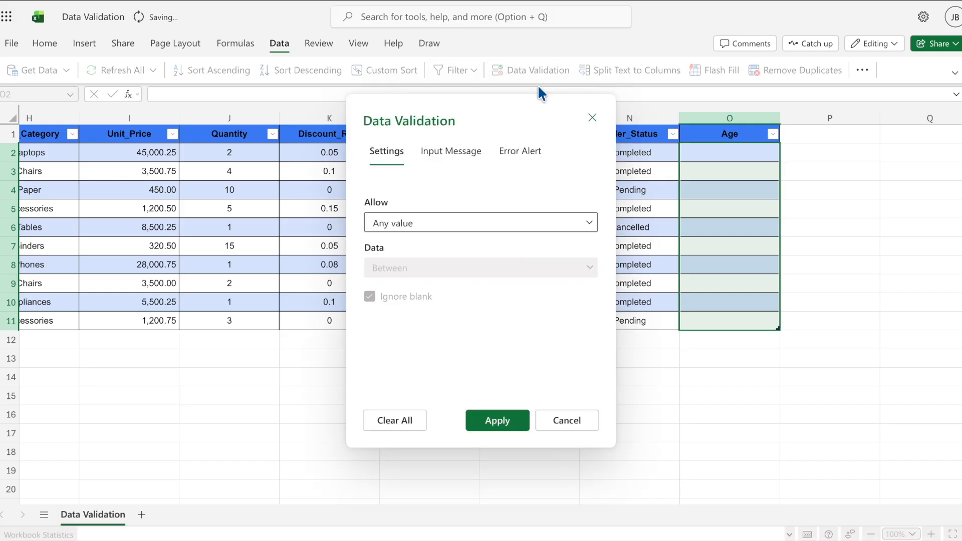
{"action": "left_click", "coordinate": [590, 222]}
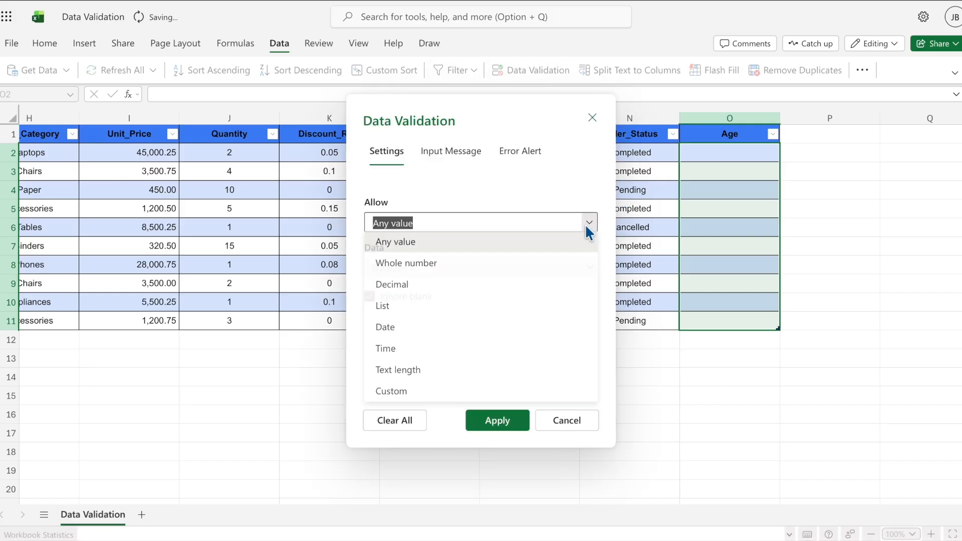
{"action": "left_click", "coordinate": [454, 266]}
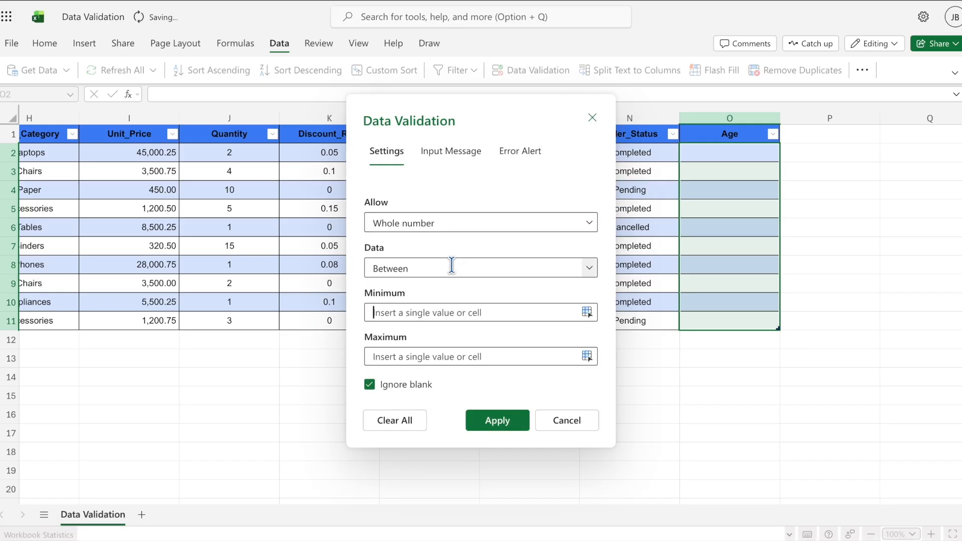
{"action": "left_click", "coordinate": [589, 269]}
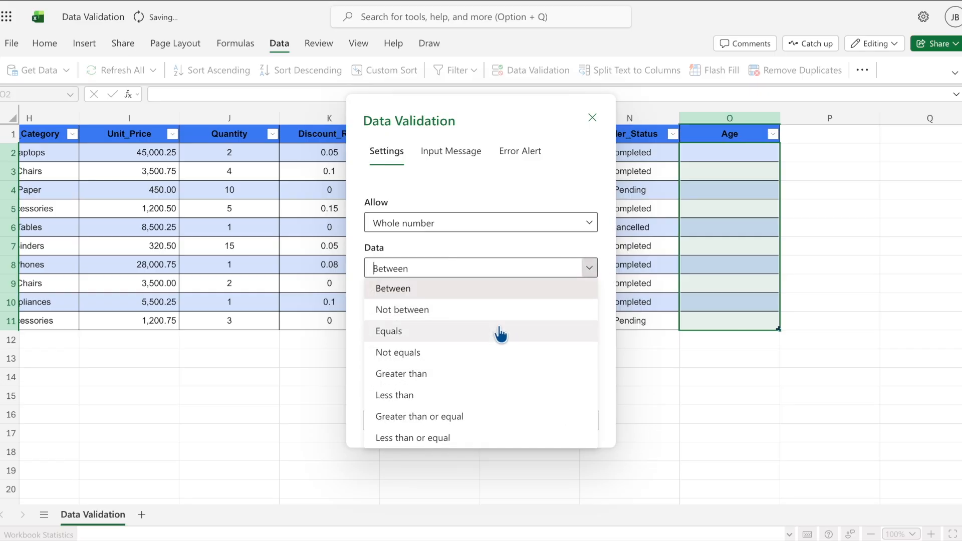
{"action": "left_click", "coordinate": [470, 376]}
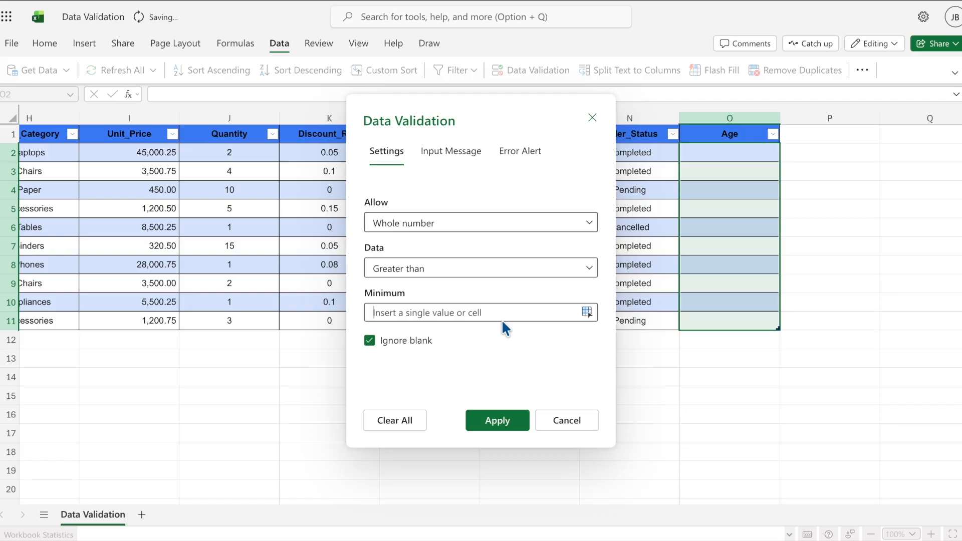
{"action": "type", "text": "4"}
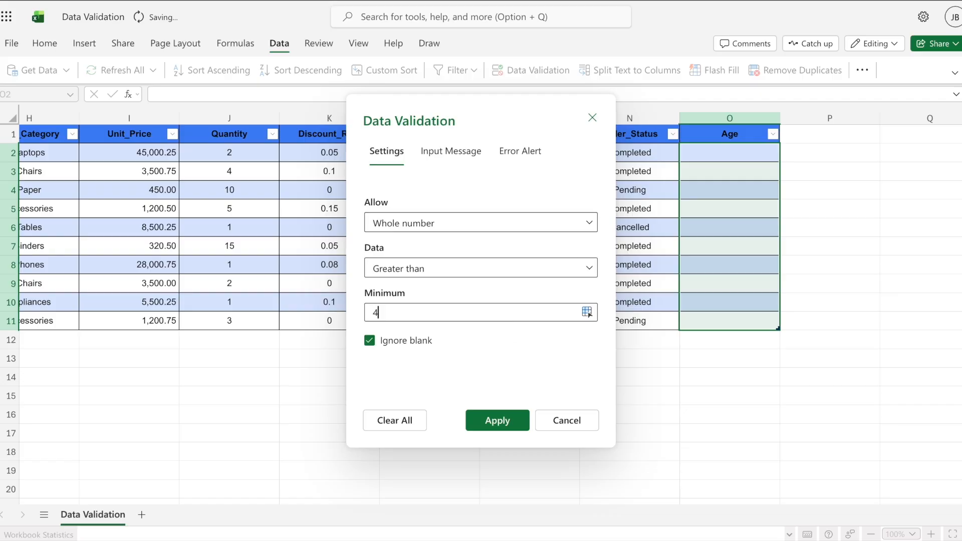
{"action": "type", "text": "0"}
{"action": "left_click", "coordinate": [497, 420]}
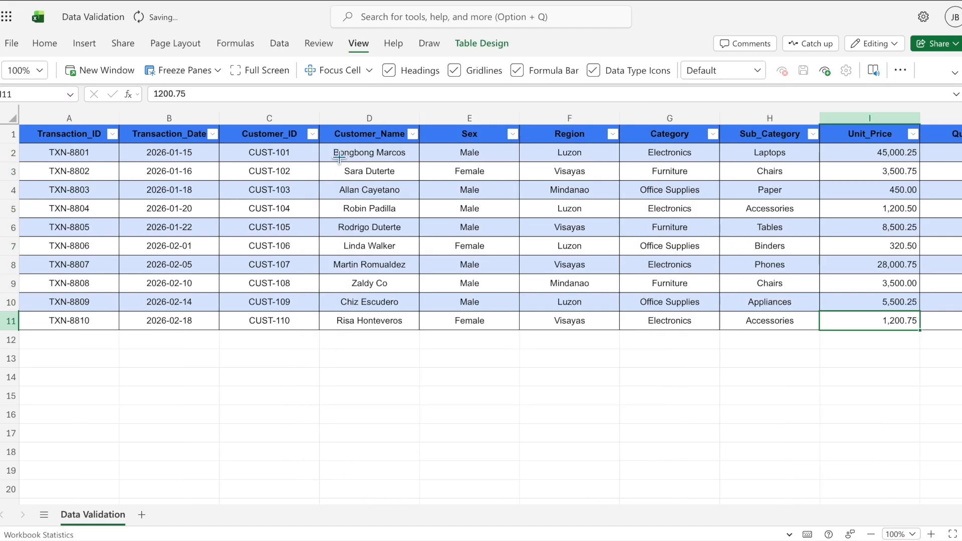
{"action": "left_click", "coordinate": [333, 153]}
Step: Enter the age 65 in O2, which the rule accepts
{"action": "scroll", "coordinate": [494, 228], "scroll_direction": "right", "scroll_amount": 5}
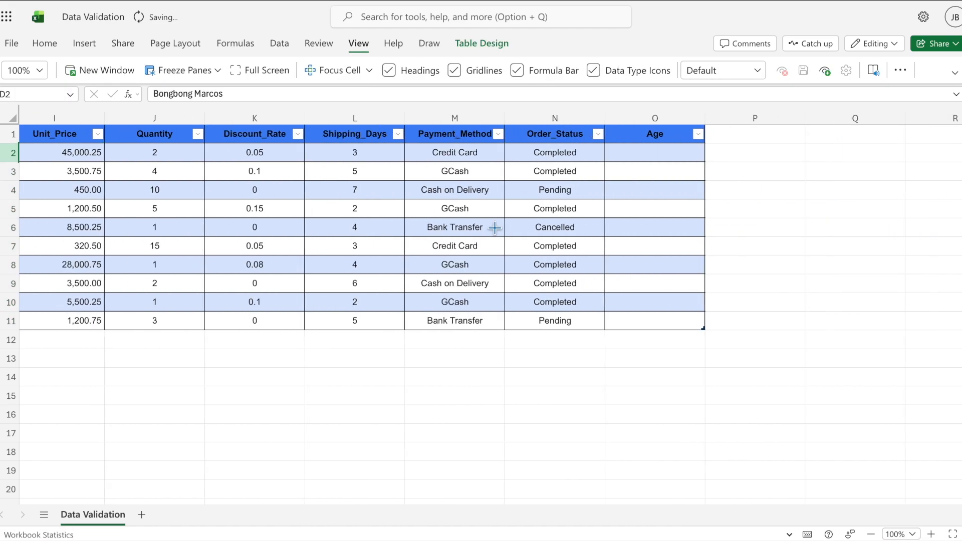
{"action": "left_click", "coordinate": [649, 154]}
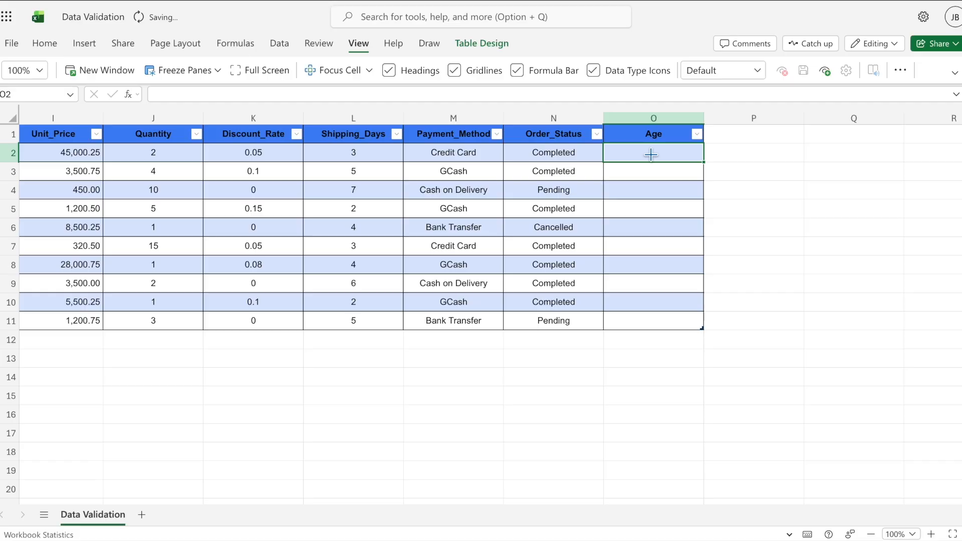
{"action": "type", "text": "65"}
{"action": "key", "text": "Return"}
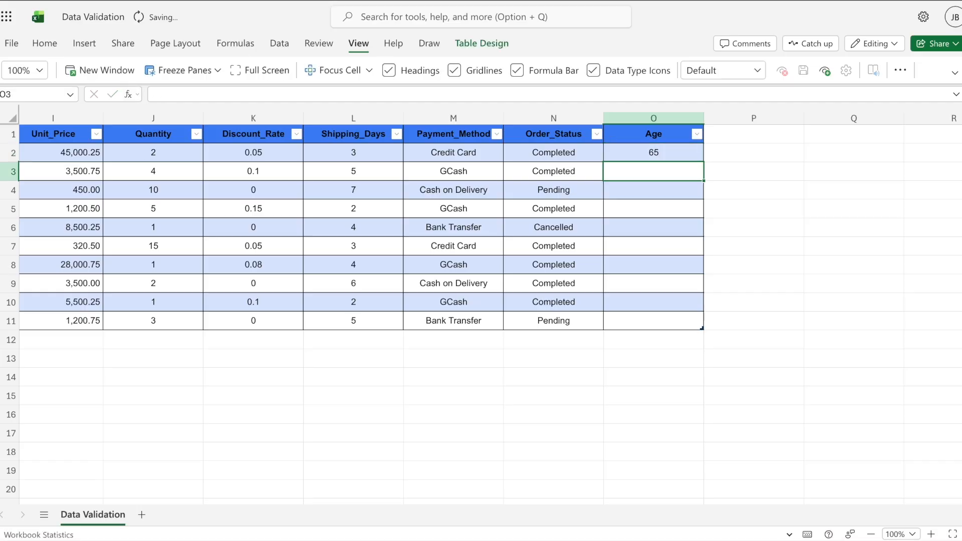
Step: Try 35 in O3, retry after the rejection alert, and enter 45 instead
{"action": "scroll", "coordinate": [490, 305], "scroll_direction": "left", "scroll_amount": 8}
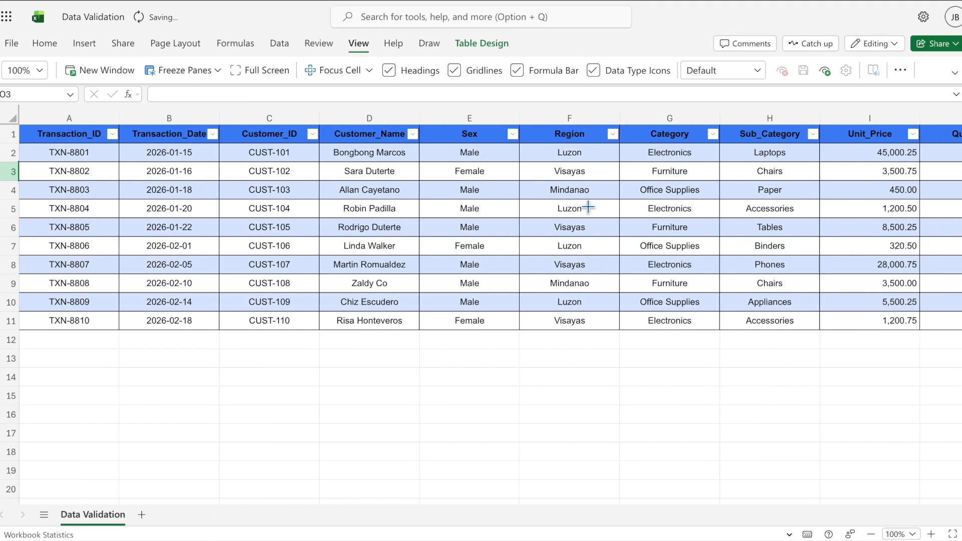
{"action": "scroll", "coordinate": [587, 207], "scroll_direction": "right", "scroll_amount": 1}
{"action": "scroll", "coordinate": [501, 215], "scroll_direction": "right", "scroll_amount": 10}
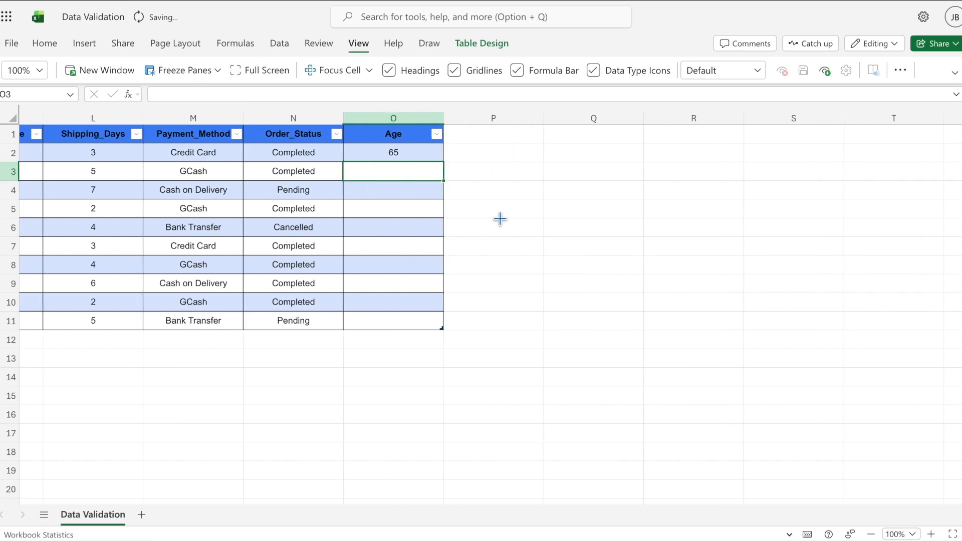
{"action": "type", "text": "35"}
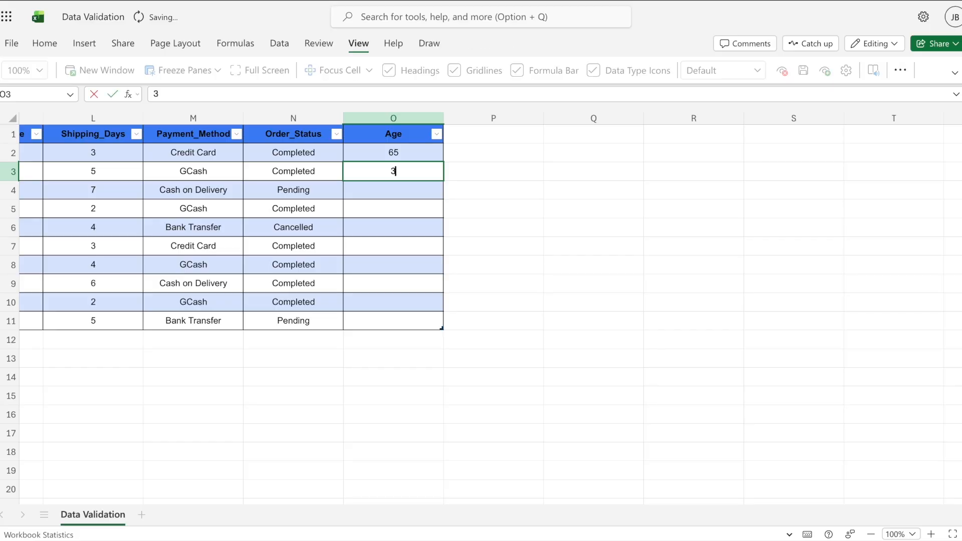
{"action": "key", "text": "Return"}
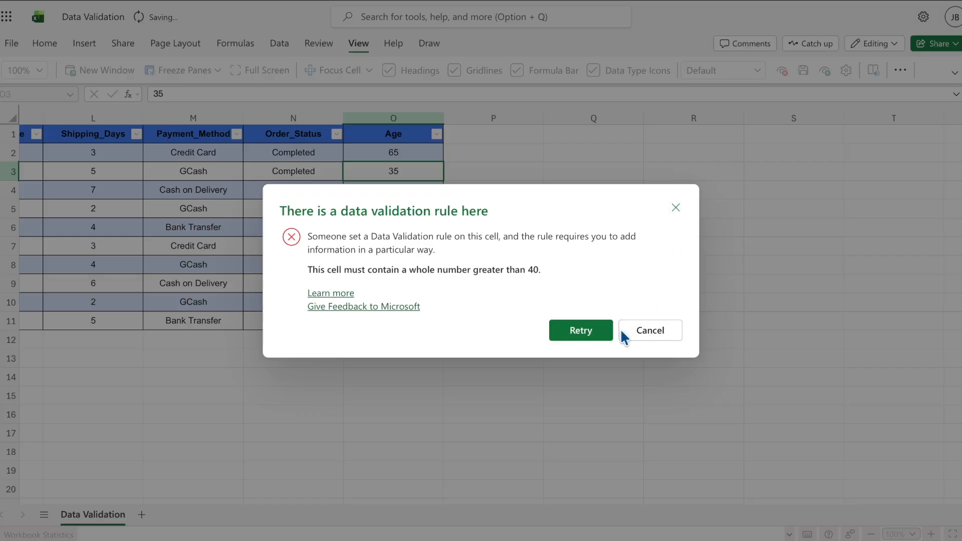
{"action": "left_click", "coordinate": [586, 336]}
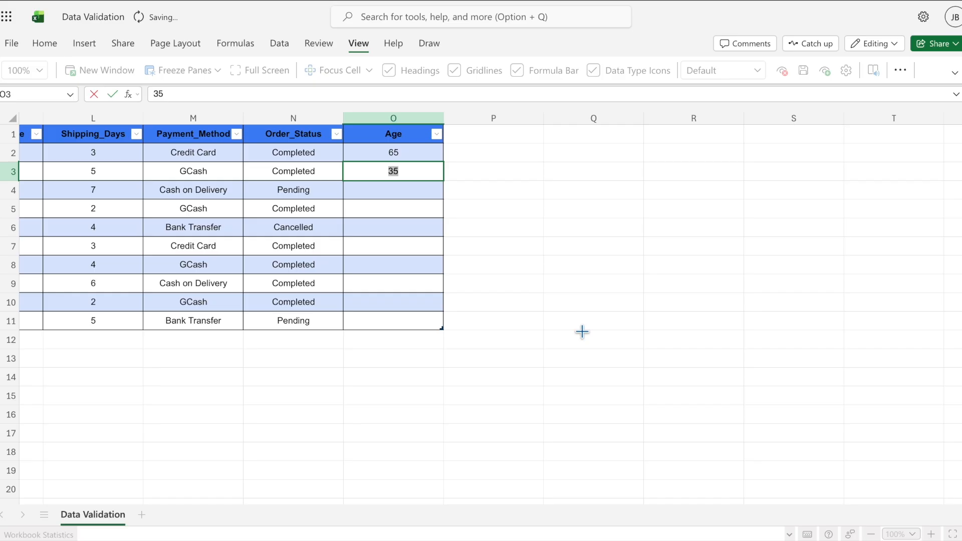
{"action": "type", "text": "45"}
{"action": "key", "text": "Return"}
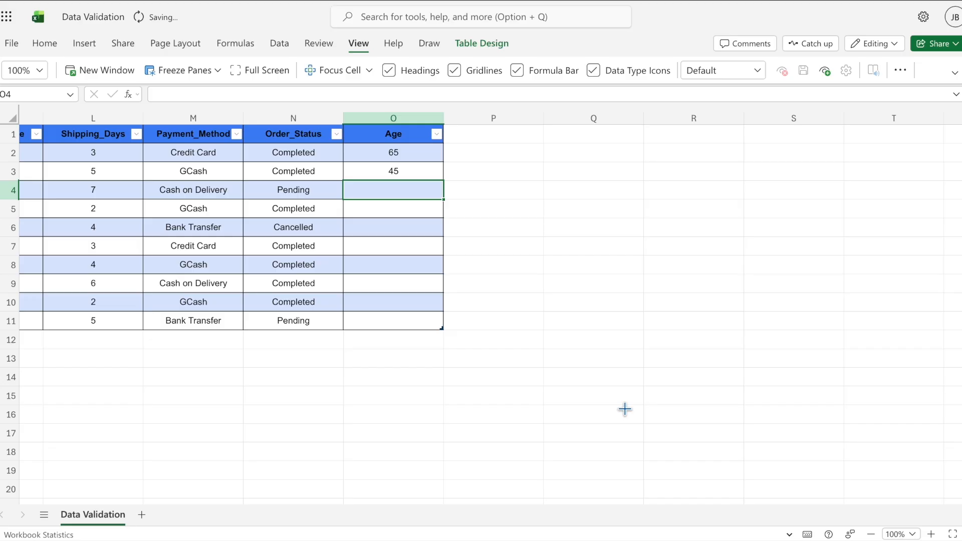
Step: Restrict Transaction_Date cells B2:B11 to dates between 01/01/2026 and 12/31/2026
{"action": "scroll", "coordinate": [591, 401], "scroll_direction": "left", "scroll_amount": 10}
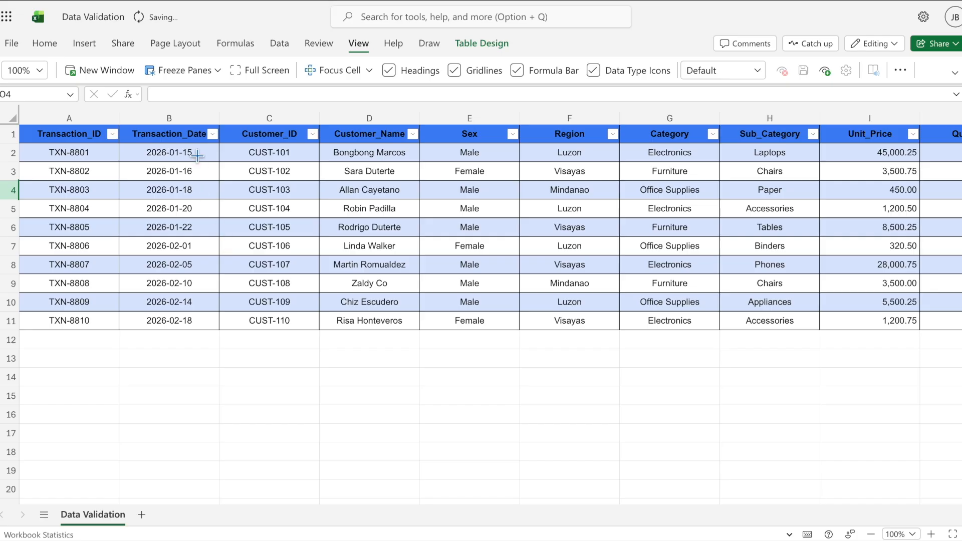
{"action": "left_click_drag", "start_coordinate": [196, 155], "coordinate": [189, 320]}
{"action": "left_click", "coordinate": [279, 44]}
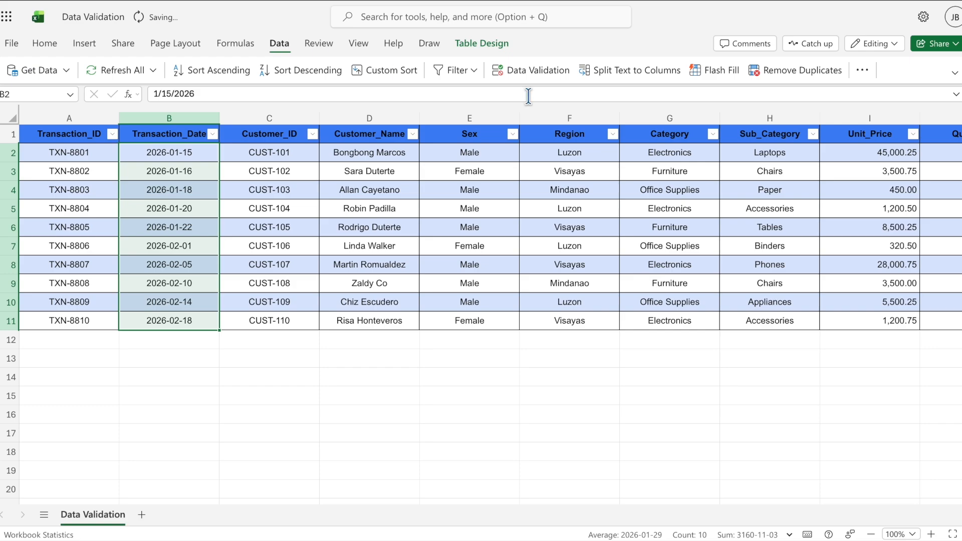
{"action": "left_click", "coordinate": [525, 71]}
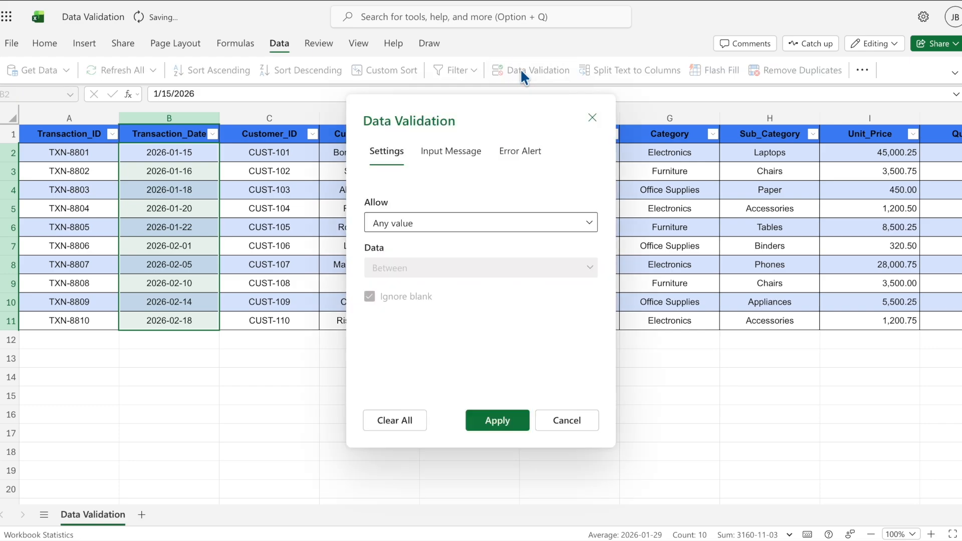
{"action": "left_click", "coordinate": [588, 222]}
{"action": "left_click", "coordinate": [421, 328]}
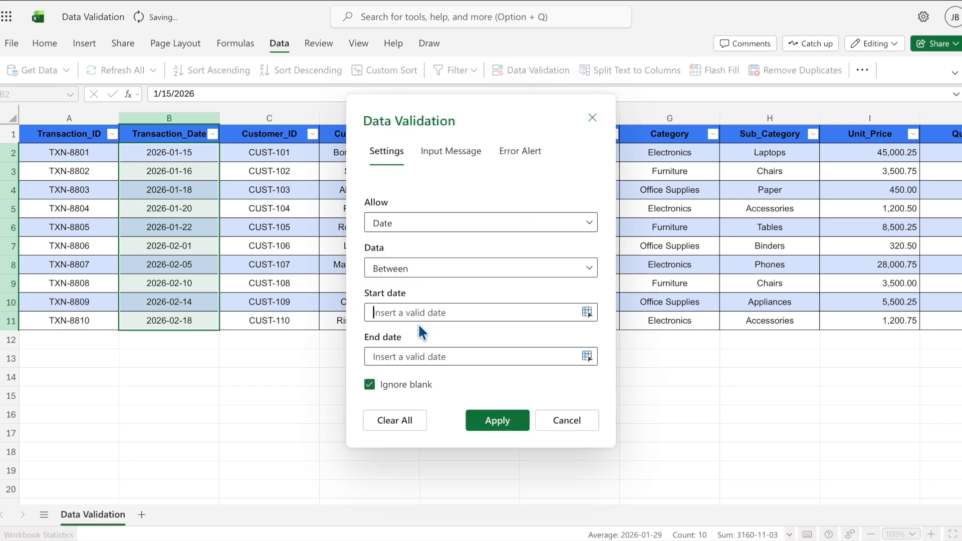
{"action": "left_click", "coordinate": [415, 315]}
{"action": "type", "text": "01/01/"}
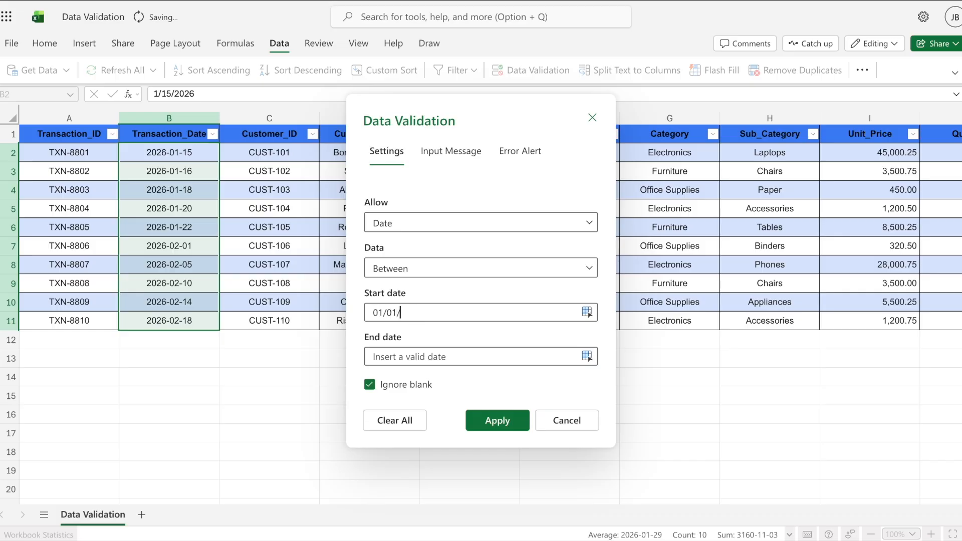
{"action": "type", "text": "2026"}
{"action": "type", "text": "12/31"}
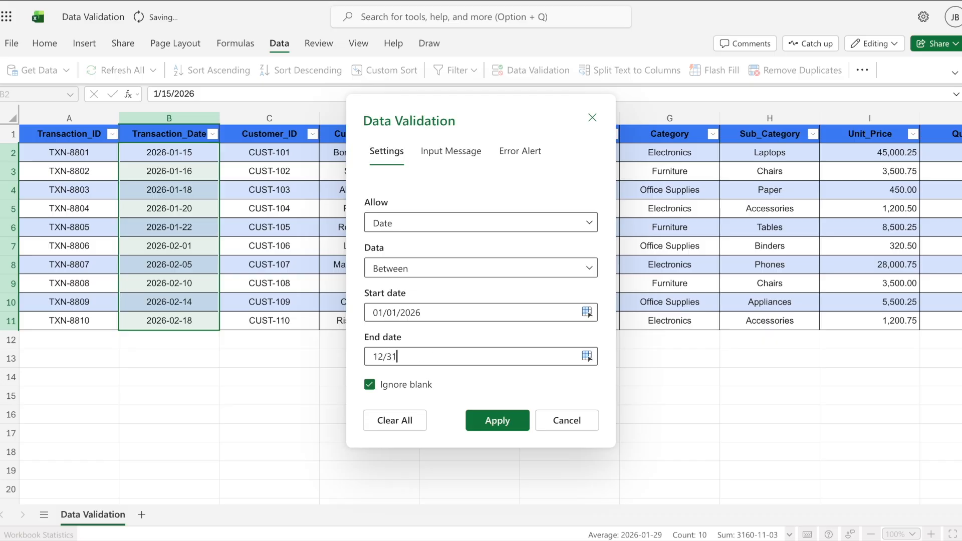
{"action": "type", "text": "/2026"}
{"action": "left_click", "coordinate": [496, 425]}
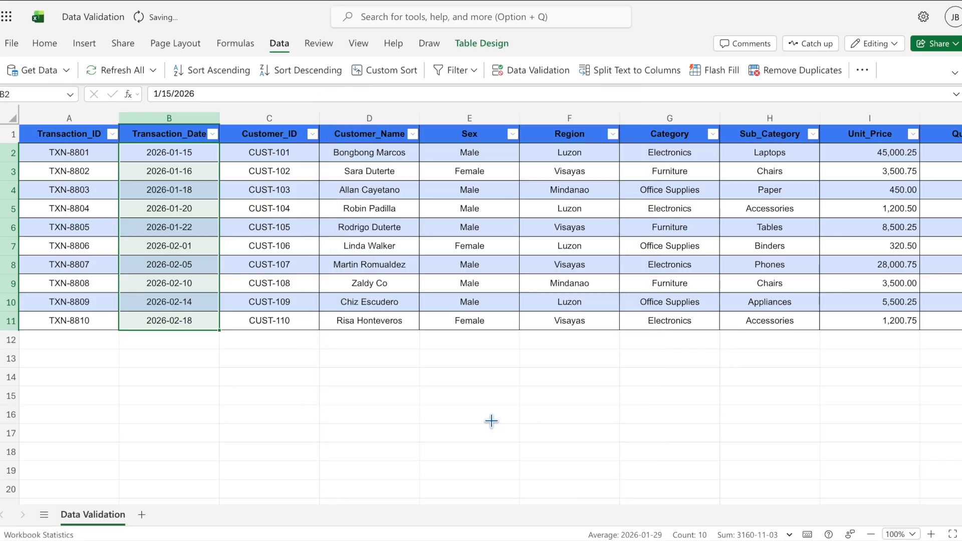
{"action": "left_click", "coordinate": [176, 340]}
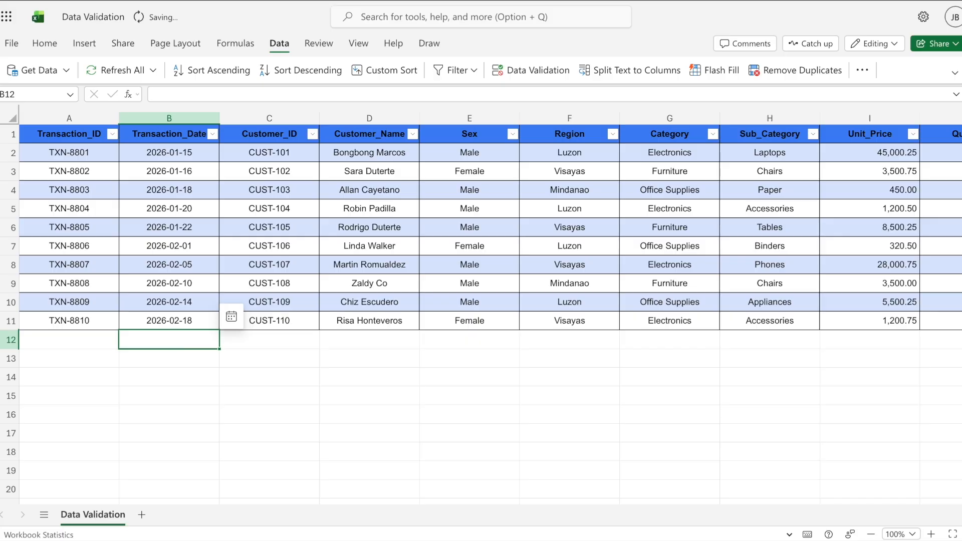
Step: Enter 01/01/2027 in B12 and dismiss the resulting validation warning
{"action": "type", "text": "01/01/2027"}
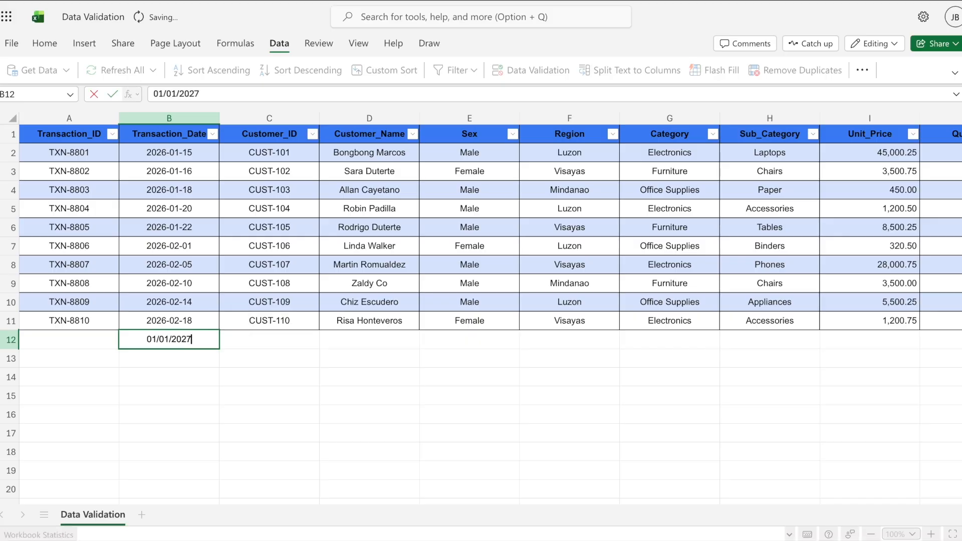
{"action": "key", "text": "Return"}
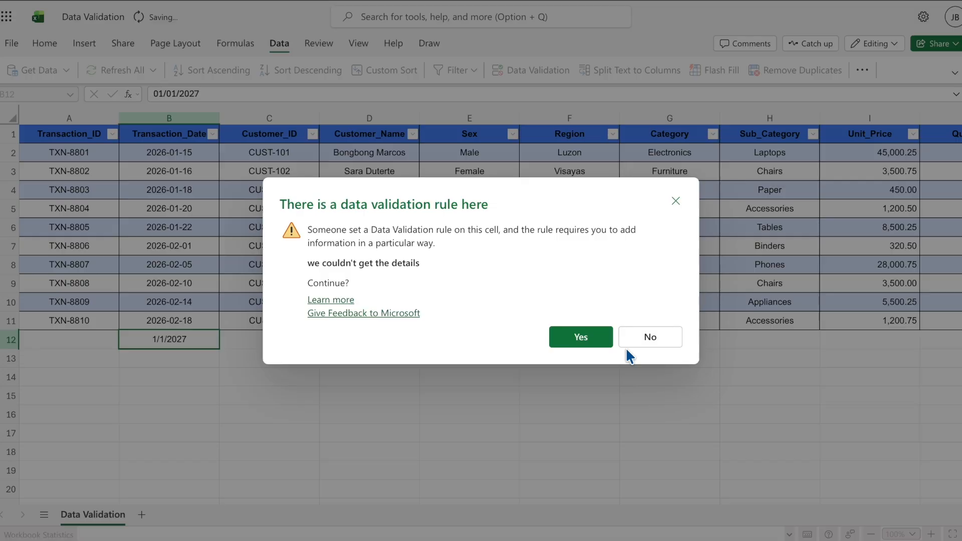
{"action": "left_click", "coordinate": [676, 201]}
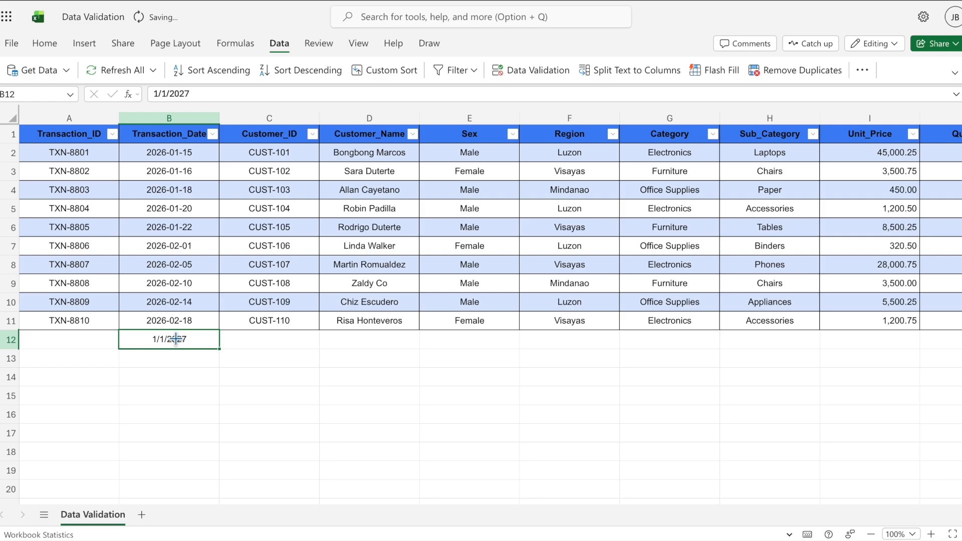
Step: Enter the valid date 10/13/2026 in B12 and select it again
{"action": "type", "text": "10/13/2026"}
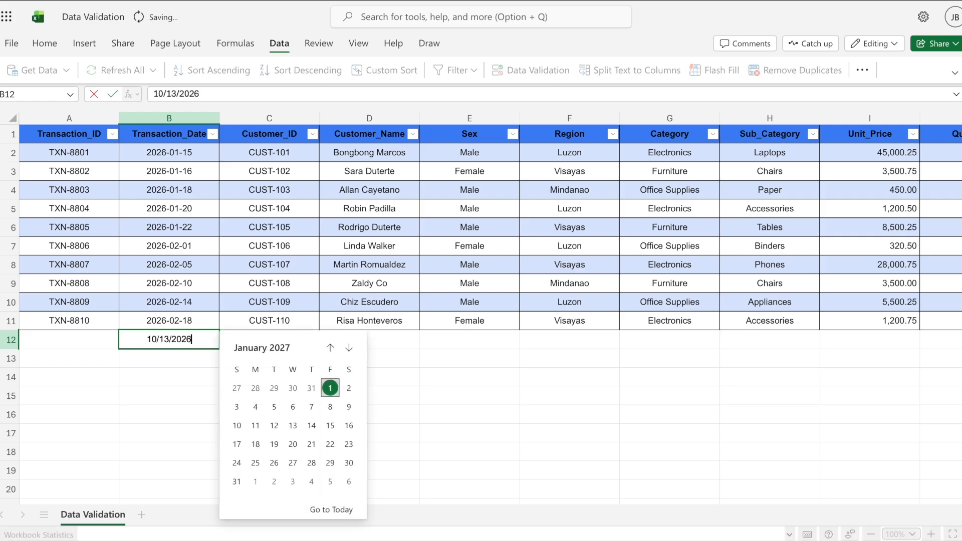
{"action": "key", "text": "Return"}
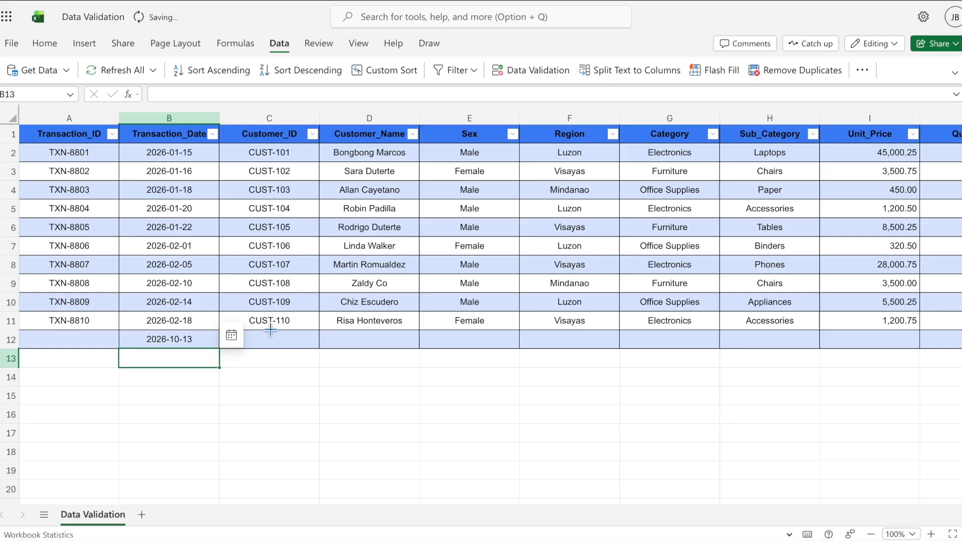
{"action": "left_click", "coordinate": [181, 340]}
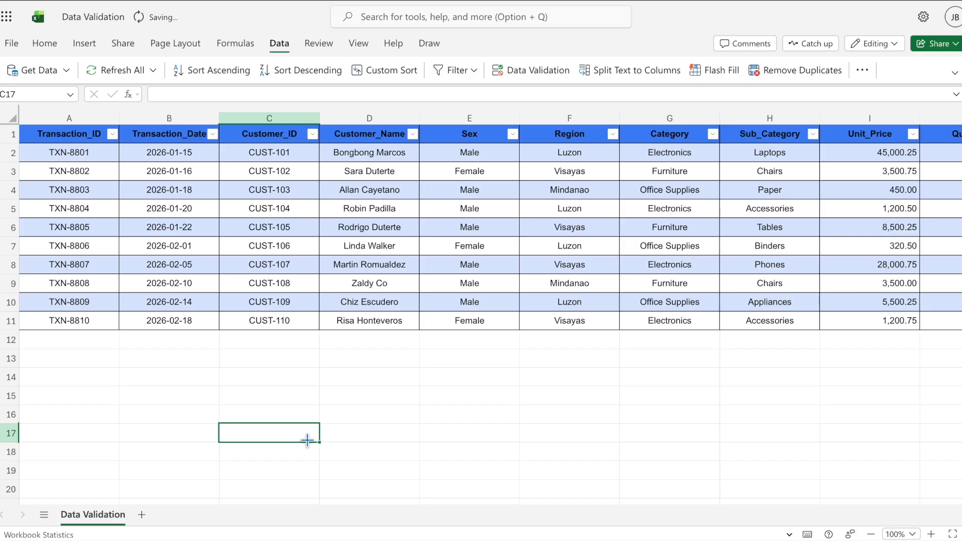
Step: Enter the header 'Contact_Number' in cell P1, beside Age
{"action": "scroll", "coordinate": [474, 426], "scroll_direction": "right", "scroll_amount": 5}
{"action": "left_click", "coordinate": [770, 300]}
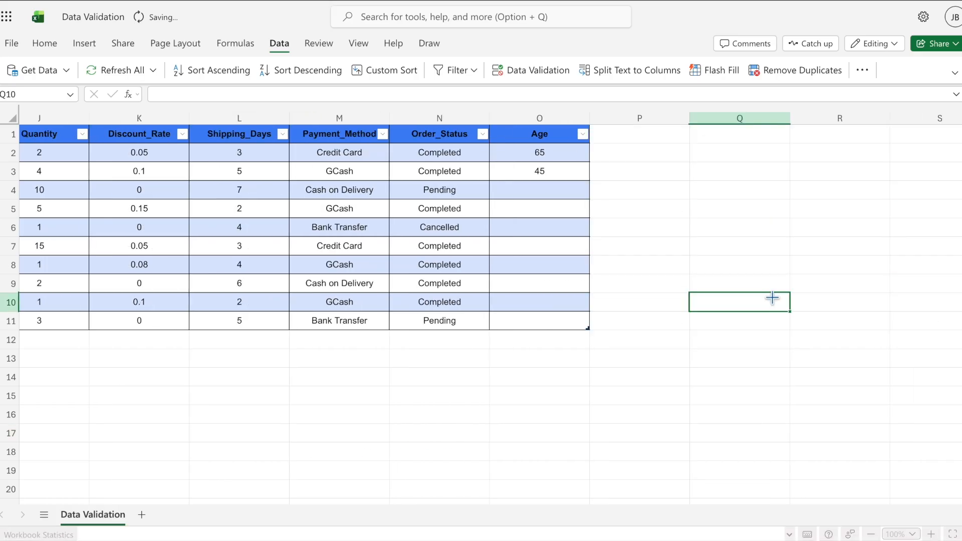
{"action": "left_click", "coordinate": [657, 133]}
{"action": "type", "text": "Contact"}
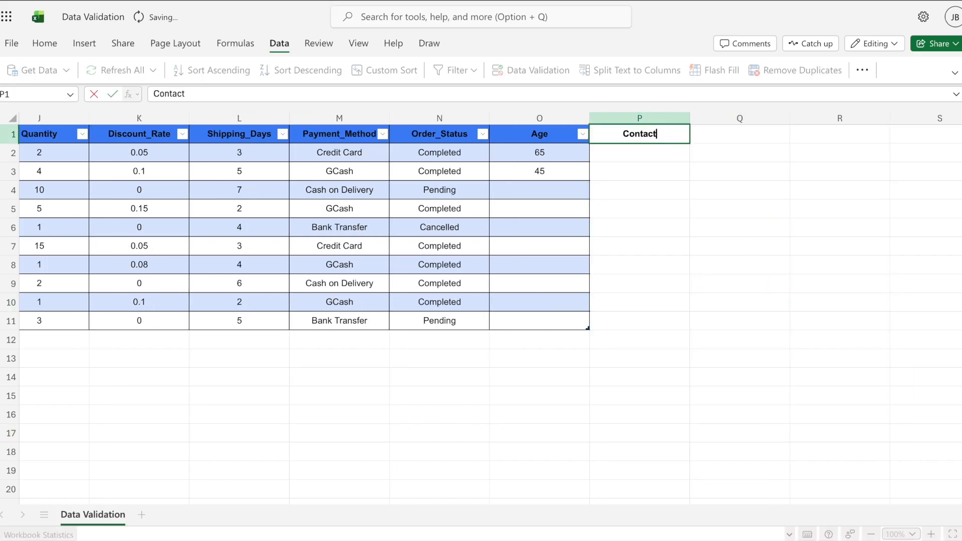
{"action": "type", "text": "_Number"}
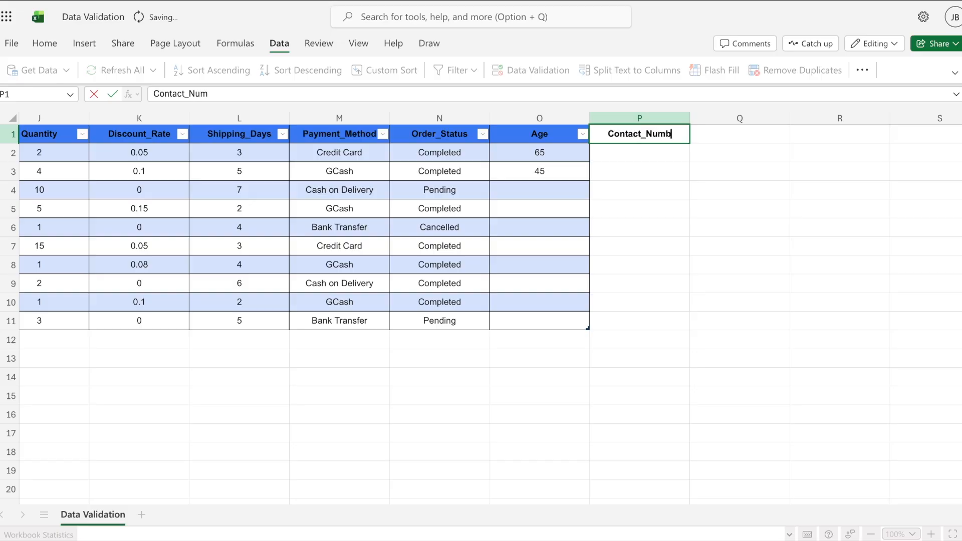
{"action": "key", "text": "Return"}
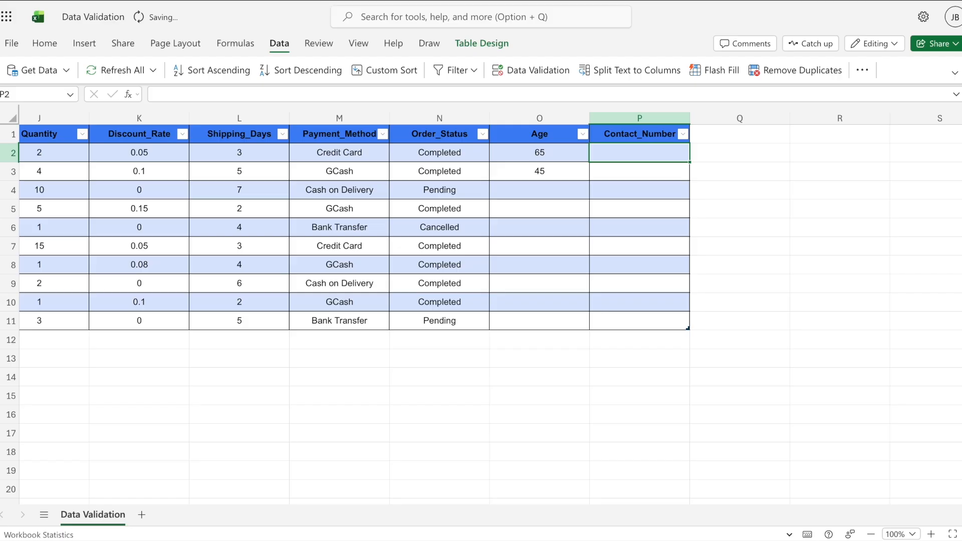
Step: Apply a Text length equal to 10 validation rule to cells P2:P11
{"action": "left_click_drag", "start_coordinate": [657, 152], "coordinate": [655, 317]}
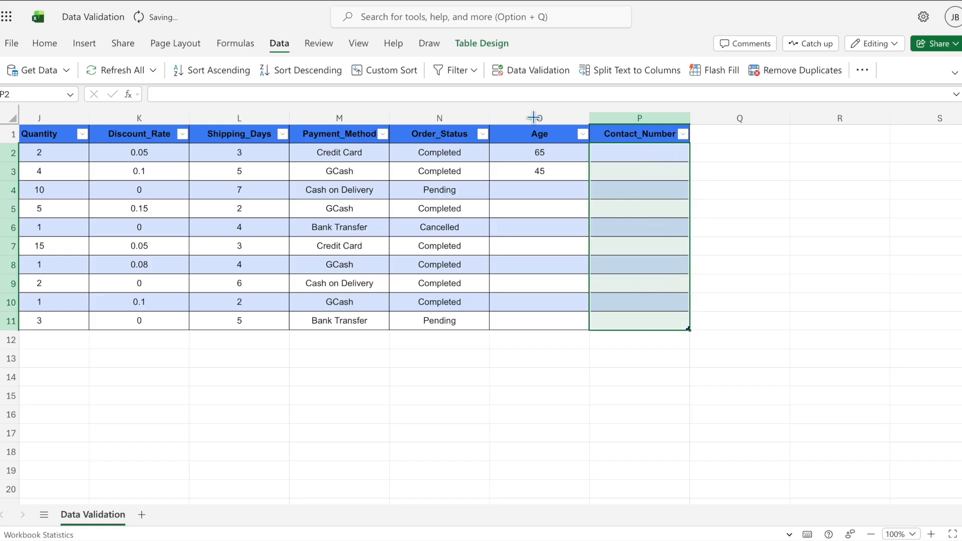
{"action": "left_click", "coordinate": [541, 75]}
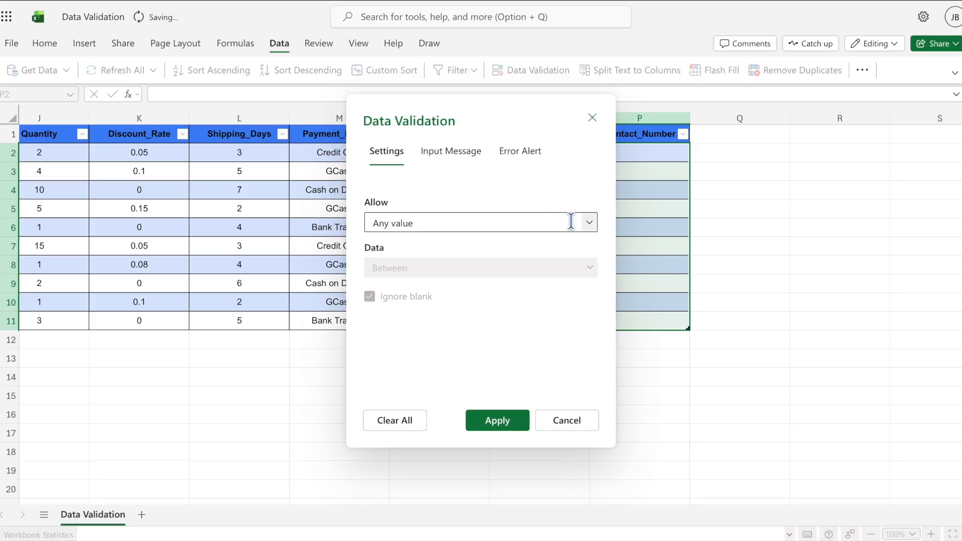
{"action": "left_click", "coordinate": [590, 223]}
{"action": "left_click", "coordinate": [474, 369]}
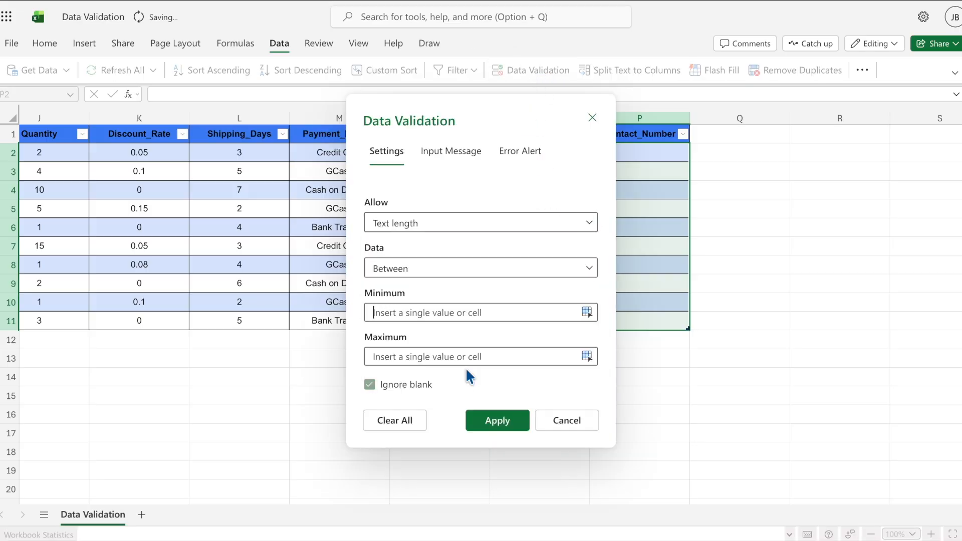
{"action": "left_click", "coordinate": [590, 269]}
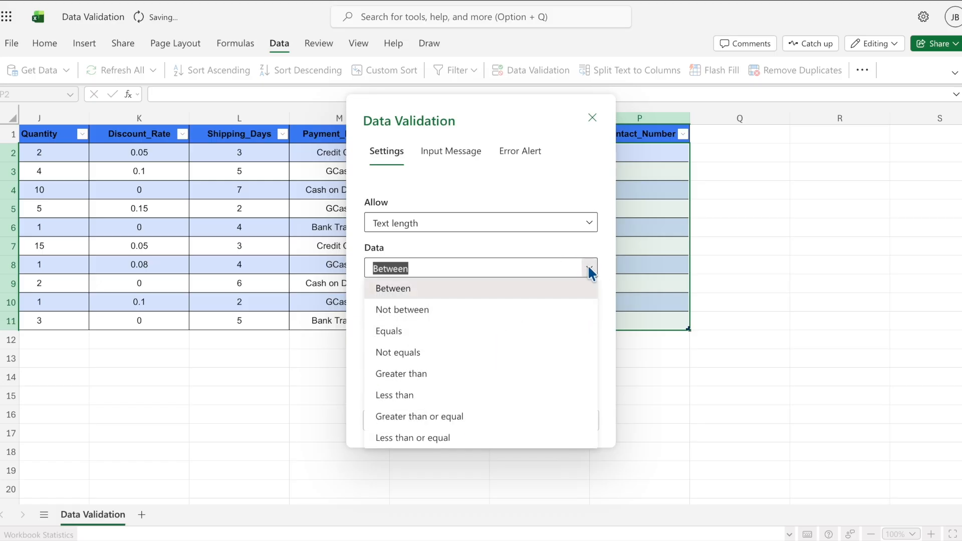
{"action": "left_click", "coordinate": [451, 329]}
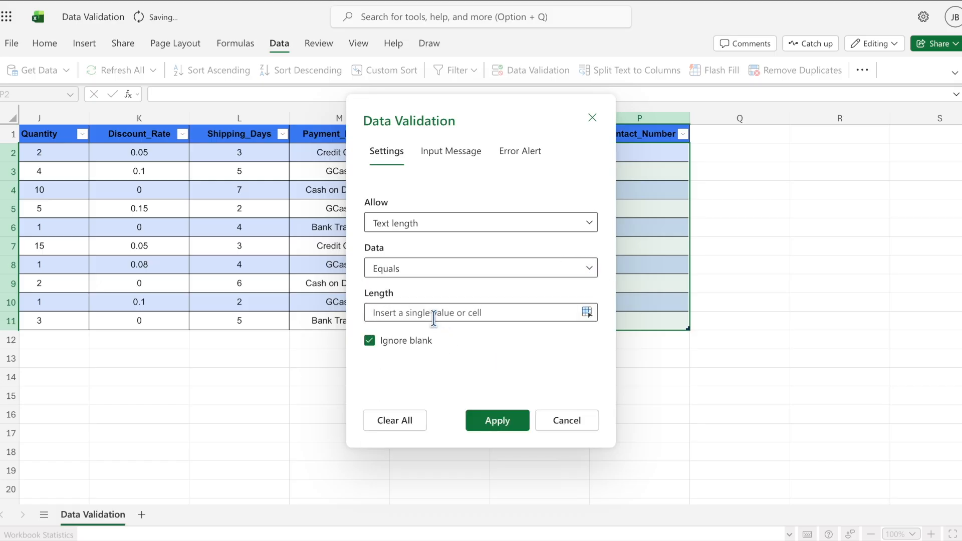
{"action": "type", "text": "10"}
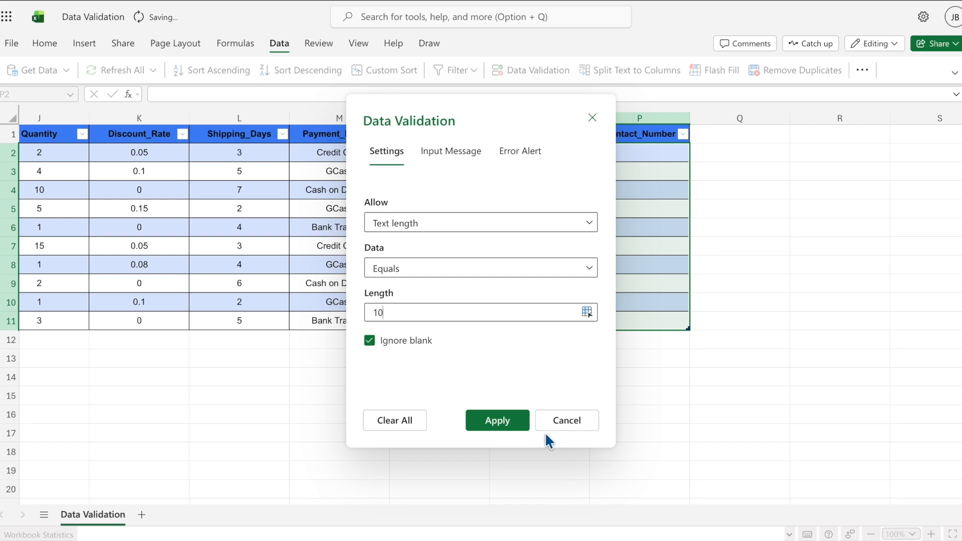
{"action": "left_click", "coordinate": [513, 425]}
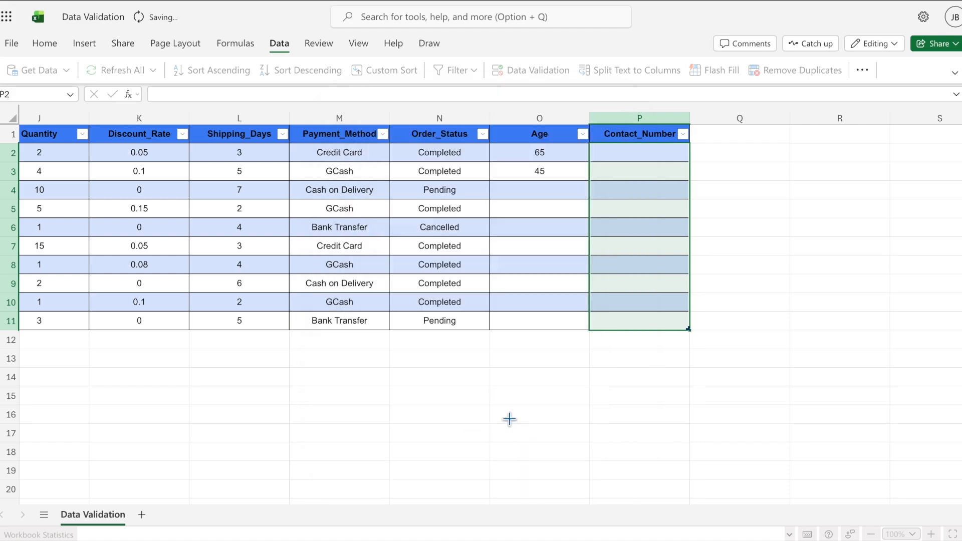
{"action": "left_click", "coordinate": [642, 153]}
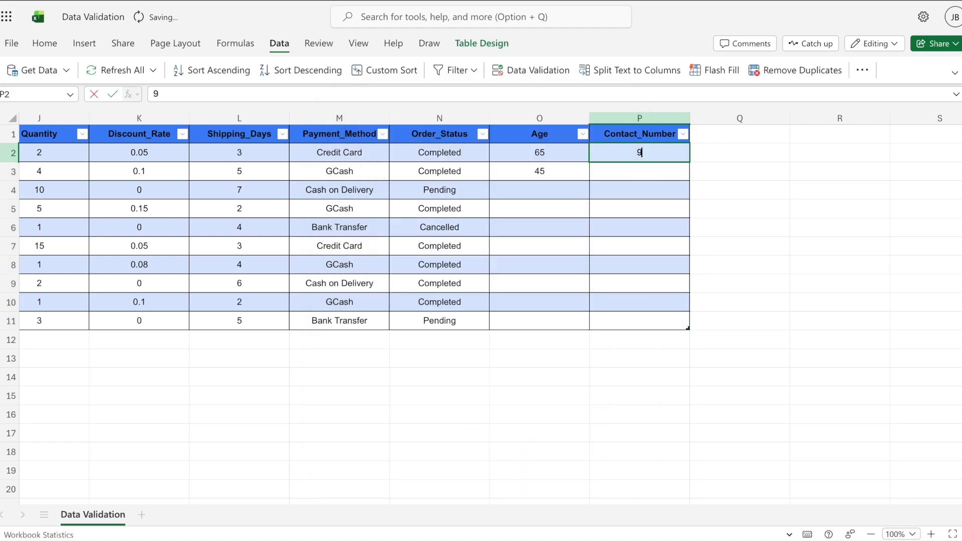
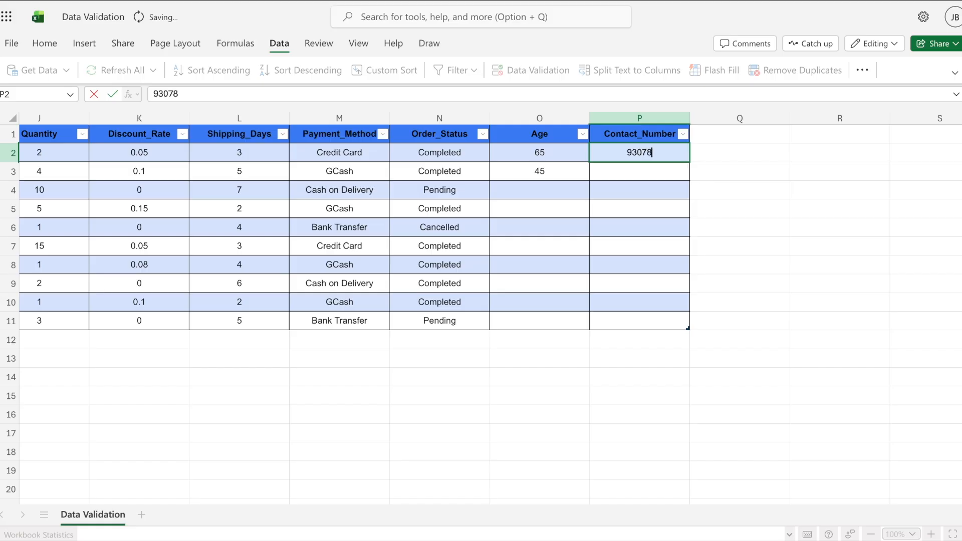
Step: Enter a 10-digit contact number in P2, then confirm an 11-digit number in P3 is rejected
{"action": "key", "text": "Return"}
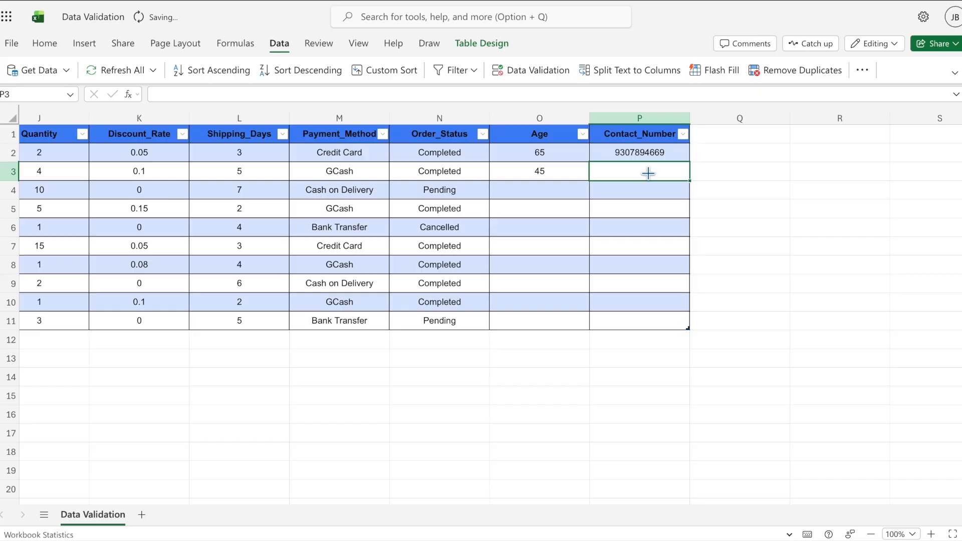
{"action": "type", "text": "9123"}
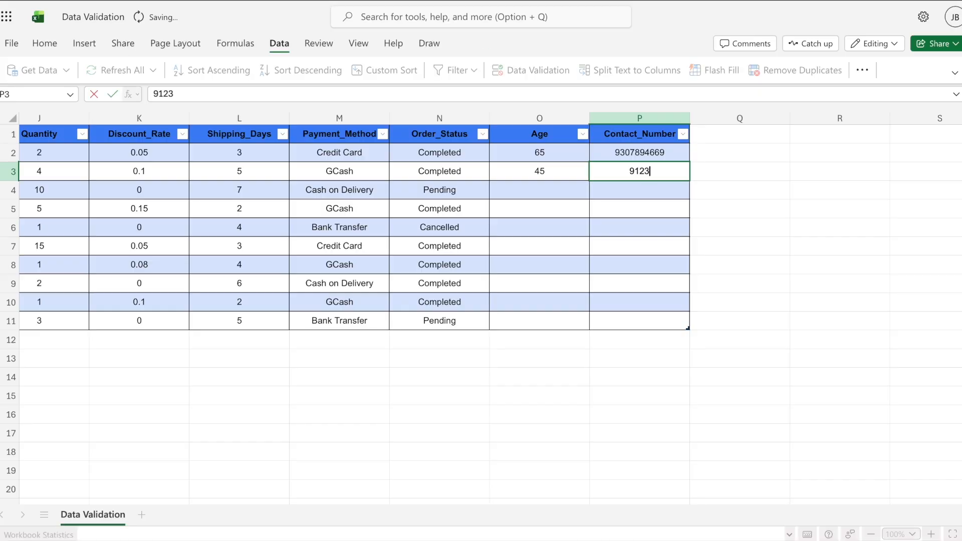
{"action": "type", "text": "456789"}
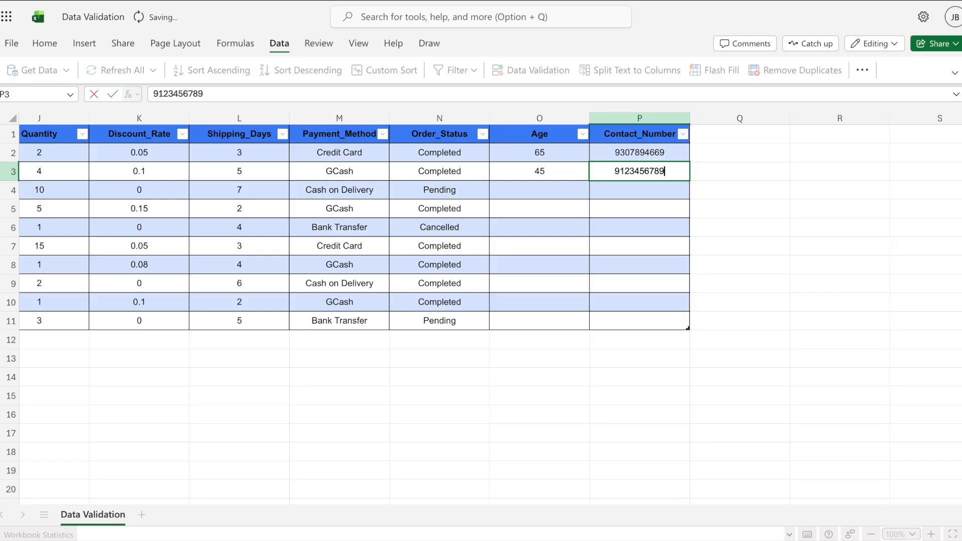
{"action": "type", "text": "0"}
{"action": "key", "text": "Return"}
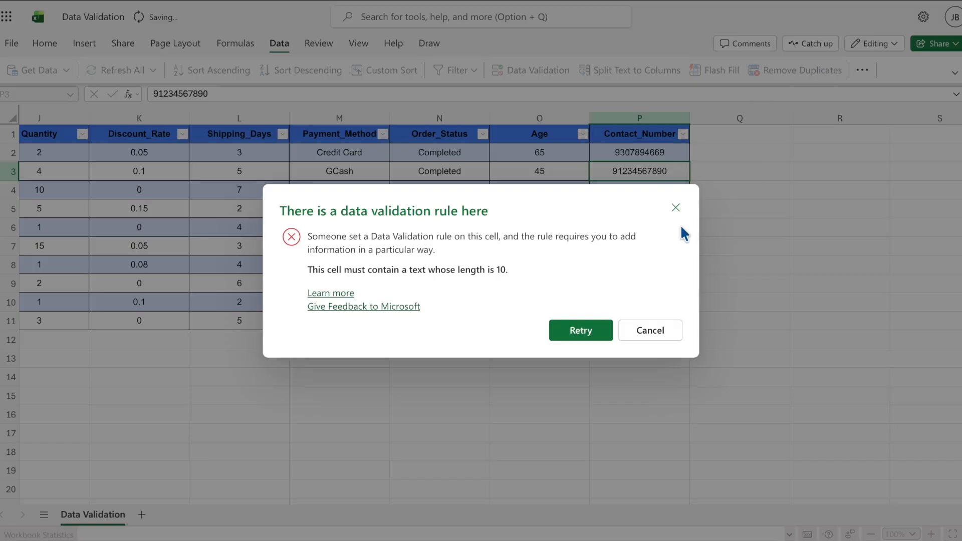
{"action": "left_click", "coordinate": [676, 210]}
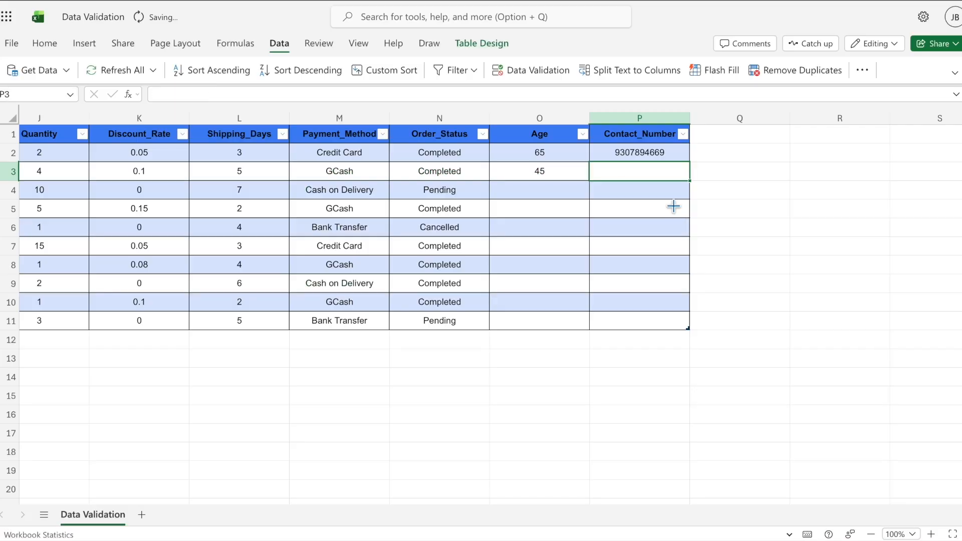